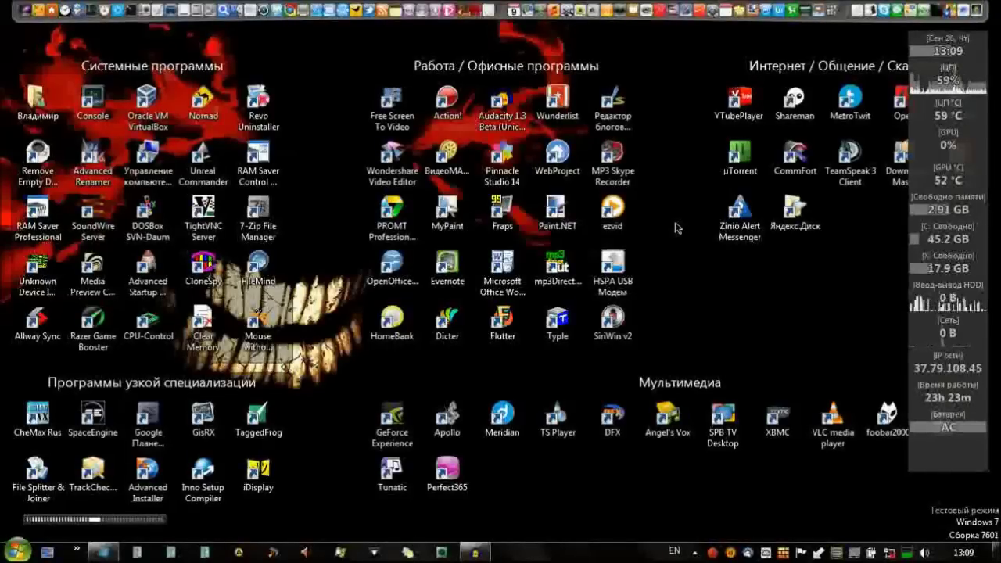
Open the local disk X: and browse through Users, the user's folder, Downloads and Movies to the Aliens folder.
click(201, 8)
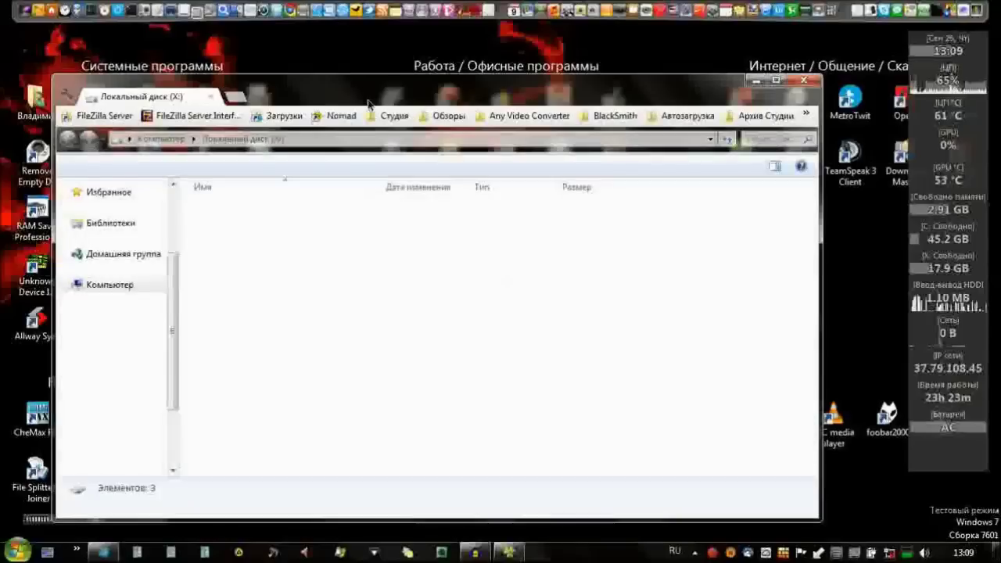
click(217, 240)
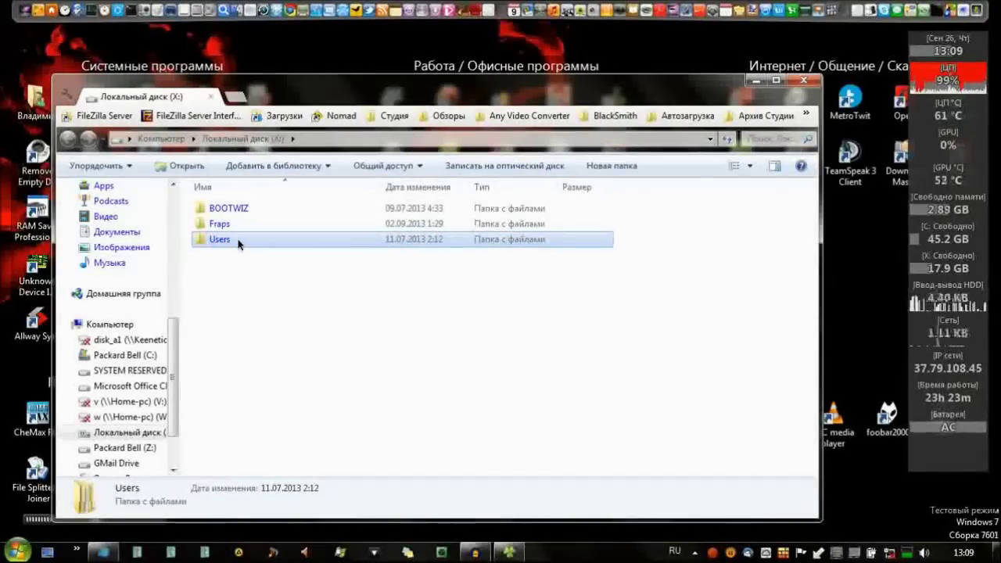
double_click(235, 243)
double_click(236, 209)
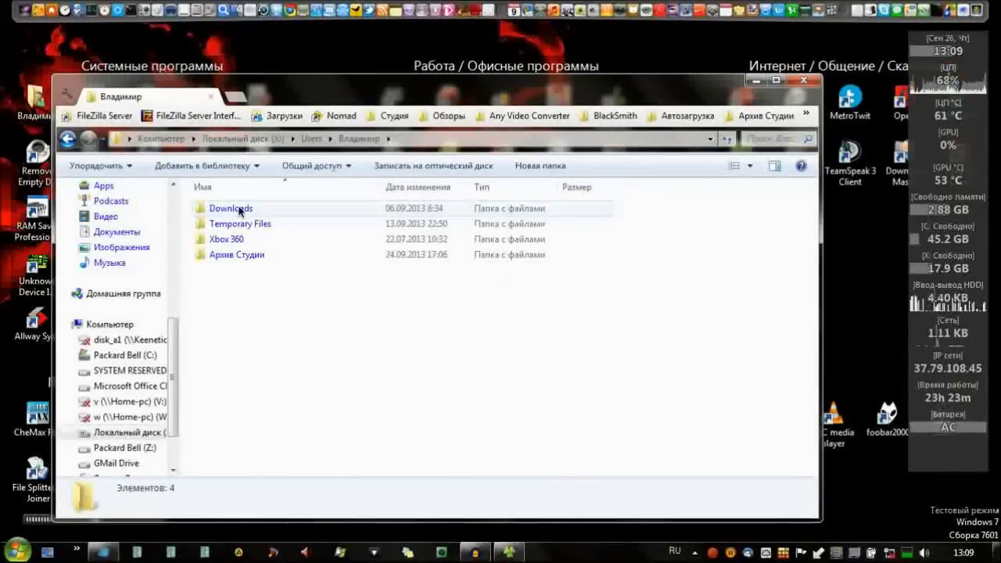
double_click(229, 207)
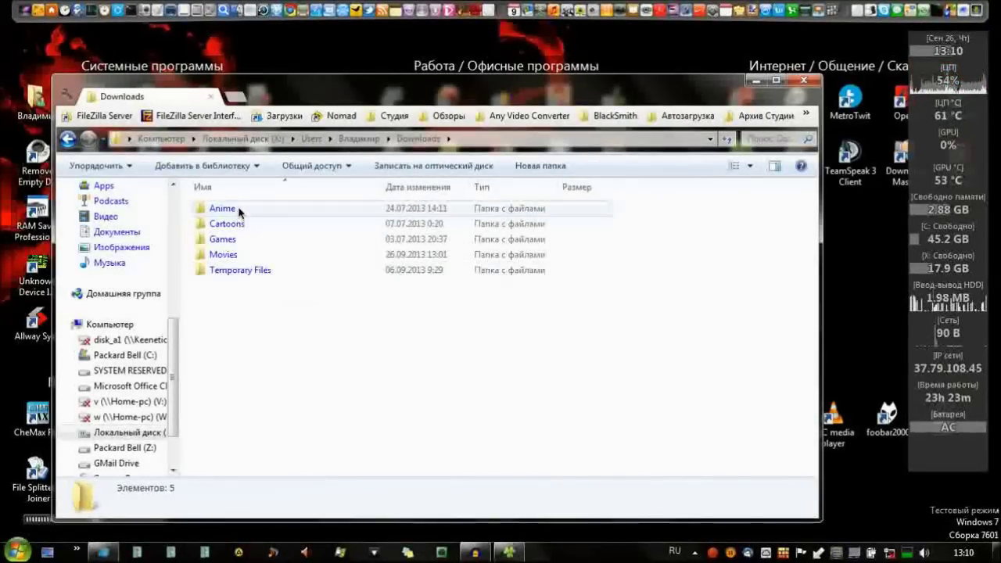
double_click(236, 252)
double_click(235, 217)
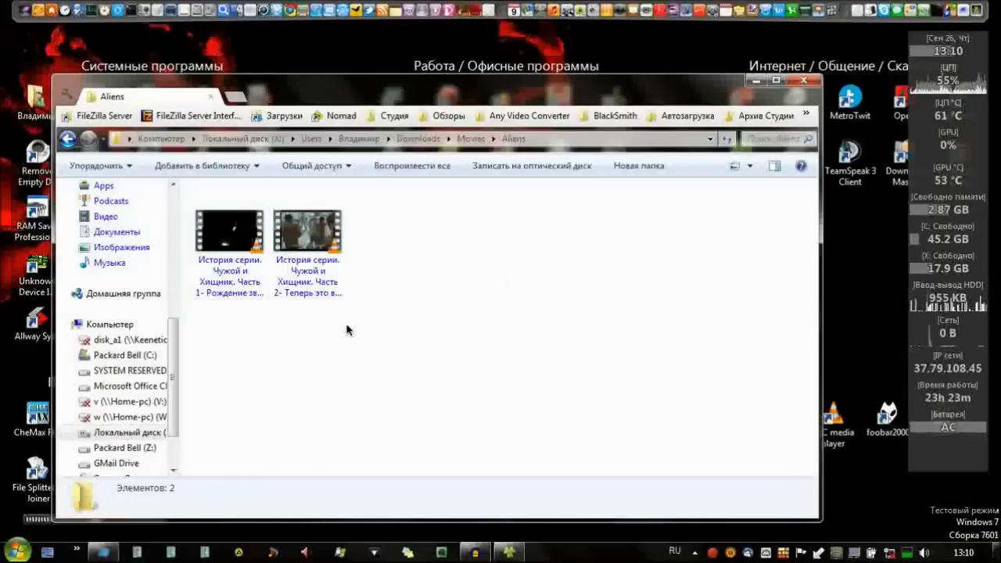
Play the first Alien and Predator series video in a maximized player and skip forward through it to near the end.
double_click(205, 270)
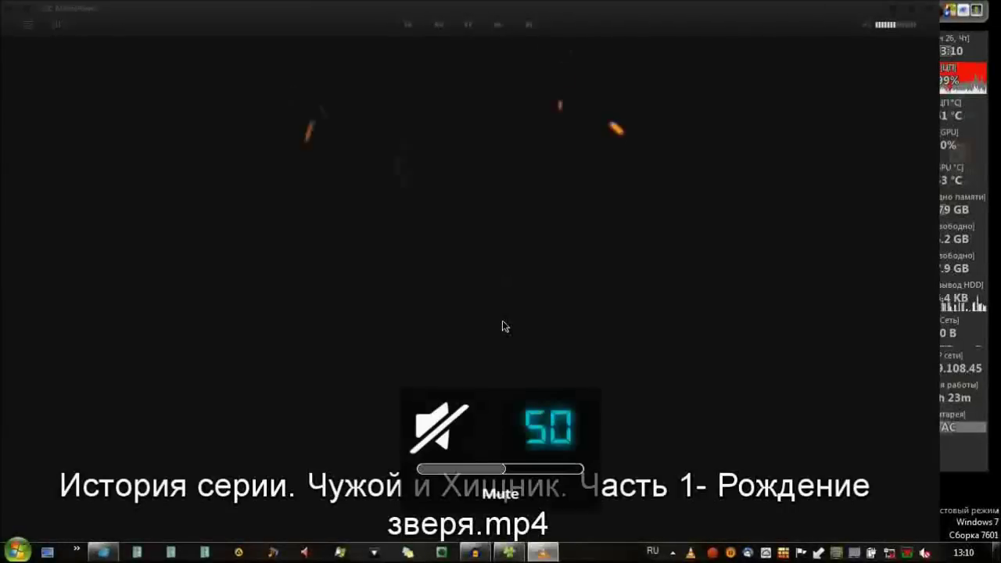
double_click(637, 7)
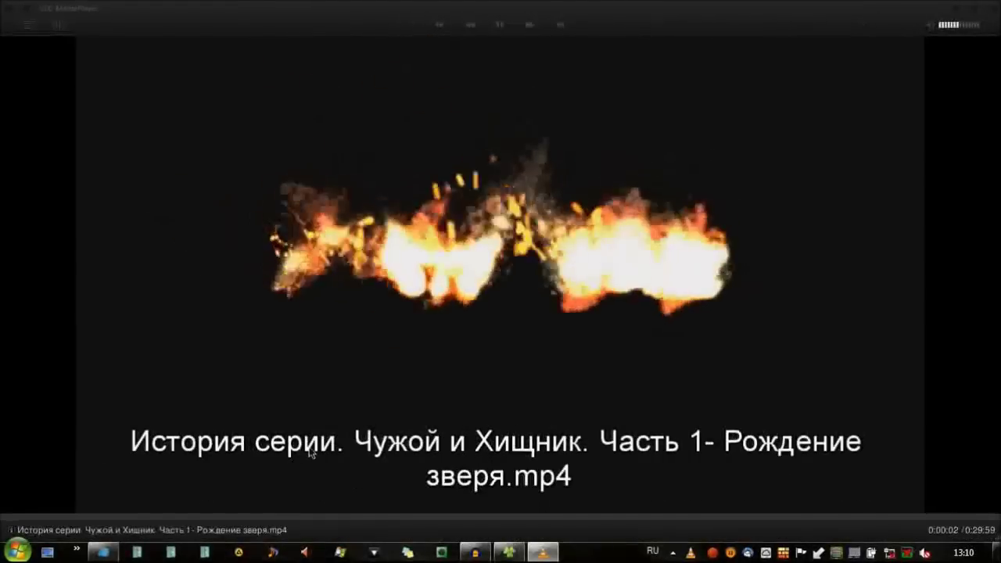
click(344, 516)
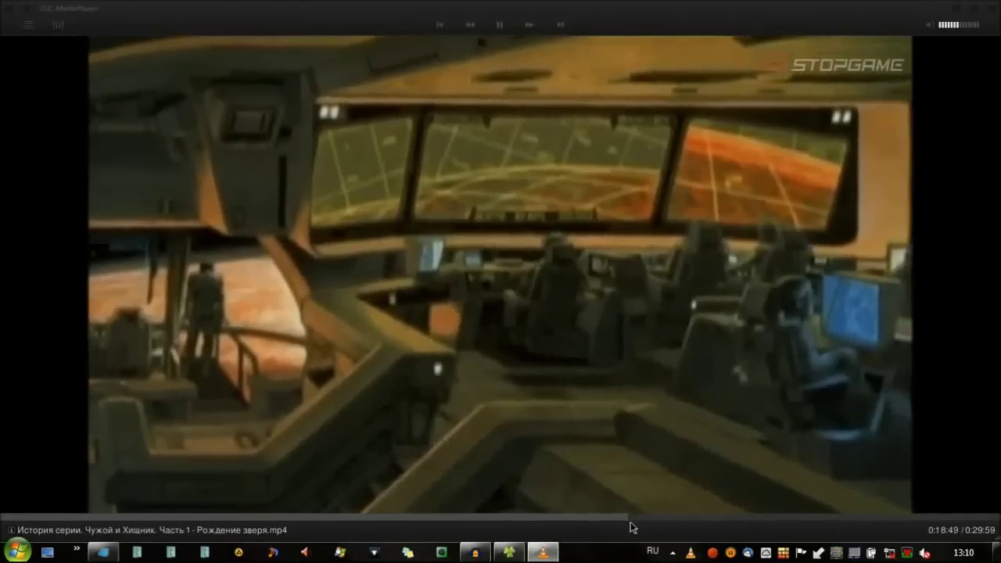
click(630, 519)
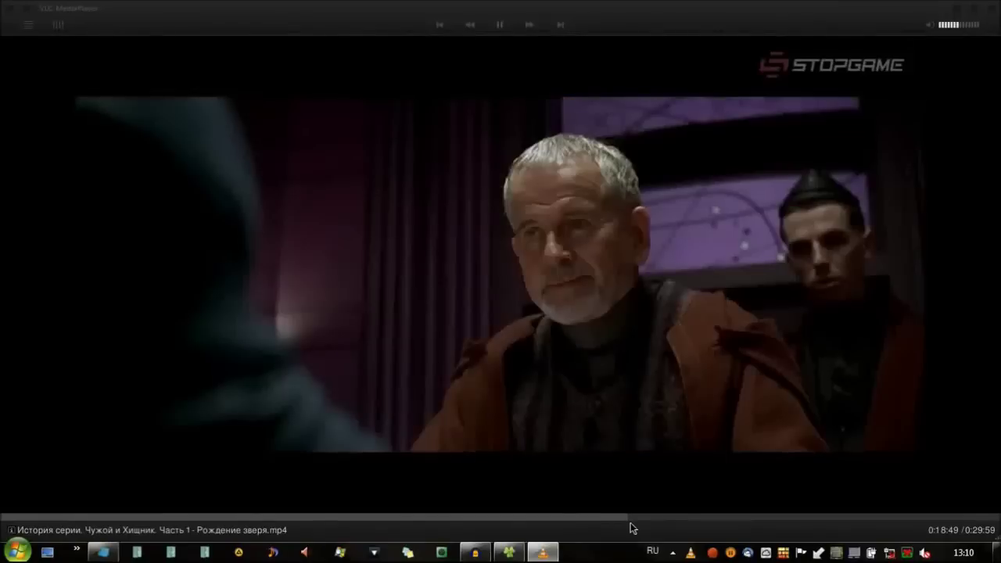
click(786, 519)
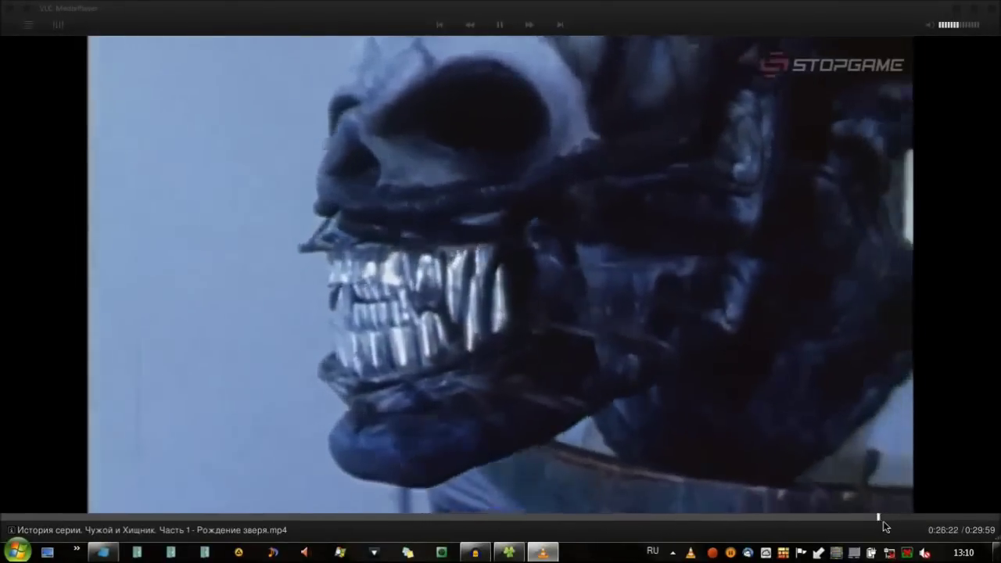
click(882, 518)
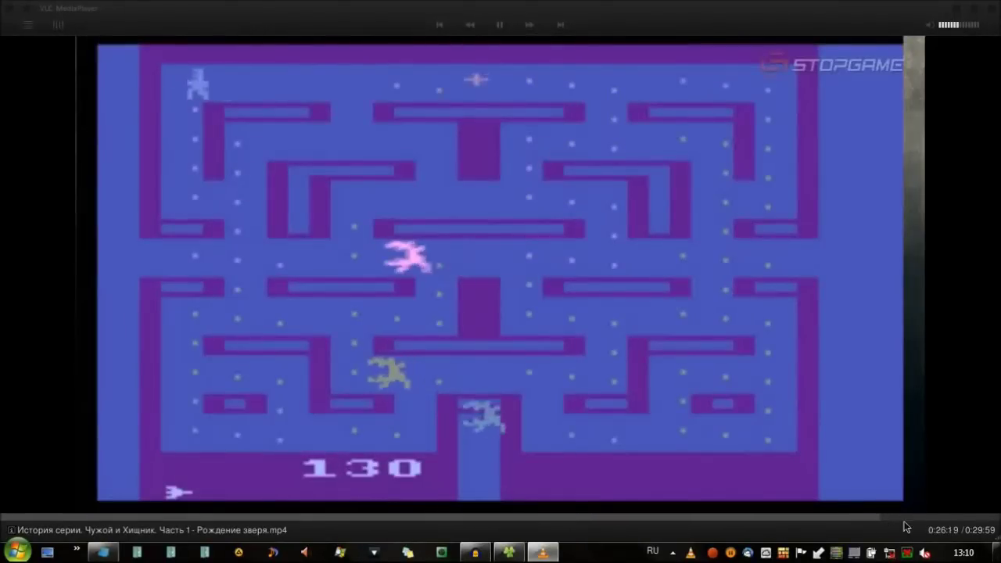
click(953, 518)
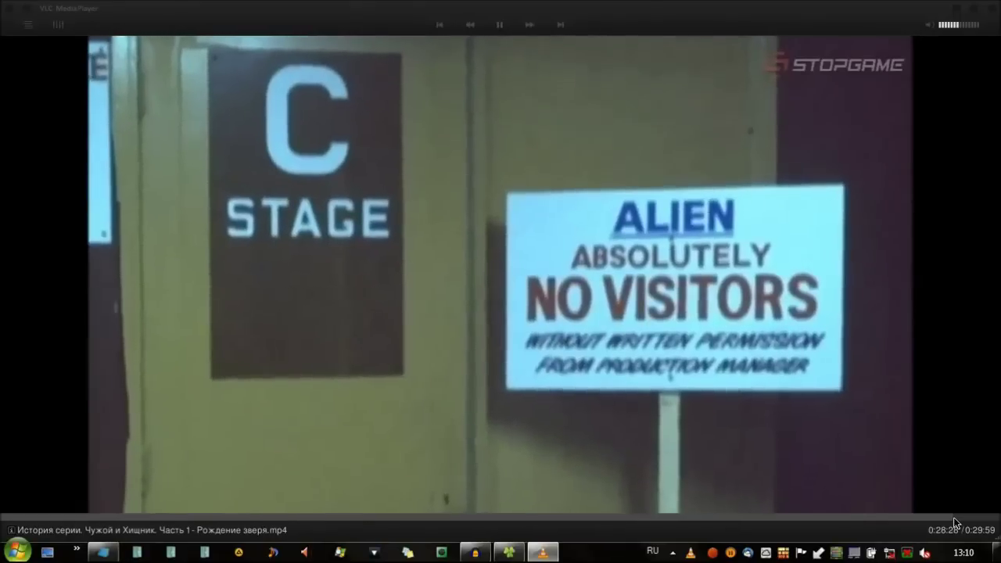
Unmute the sound briefly to check the video's audio, mute it again and close the video player.
key(XF86AudioMute)
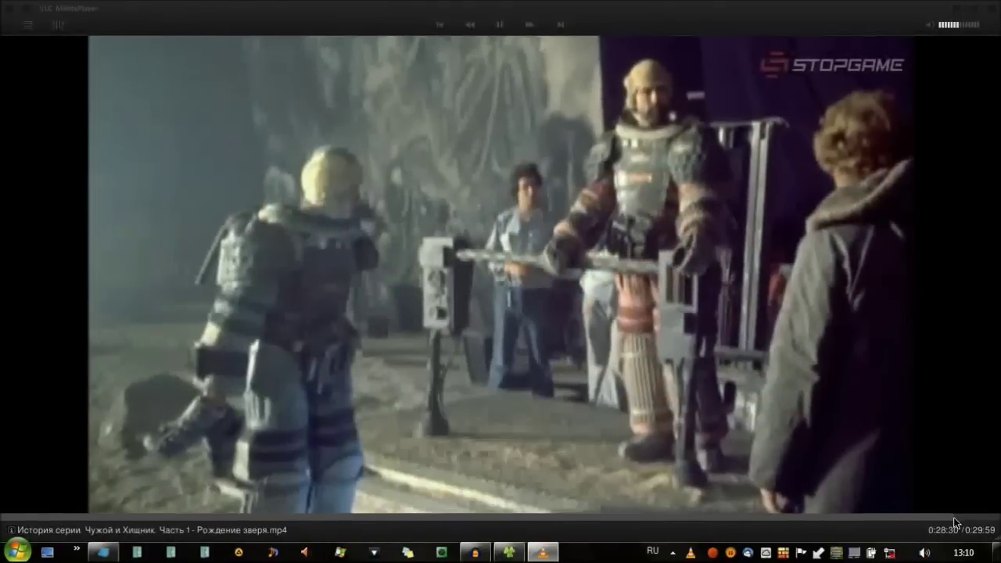
key(XF86AudioLowerVolume)
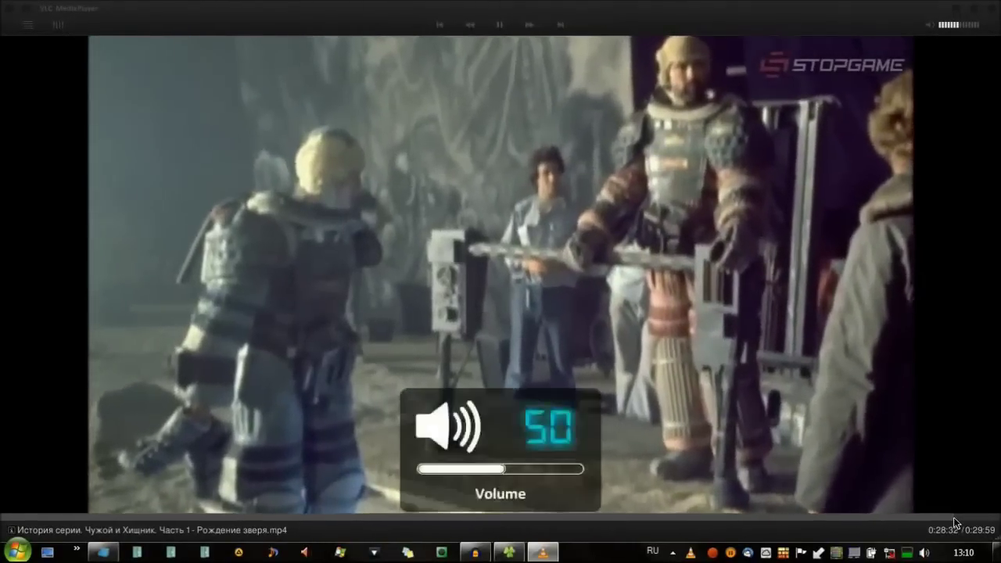
key(XF86AudioMute)
key(alt+F4)
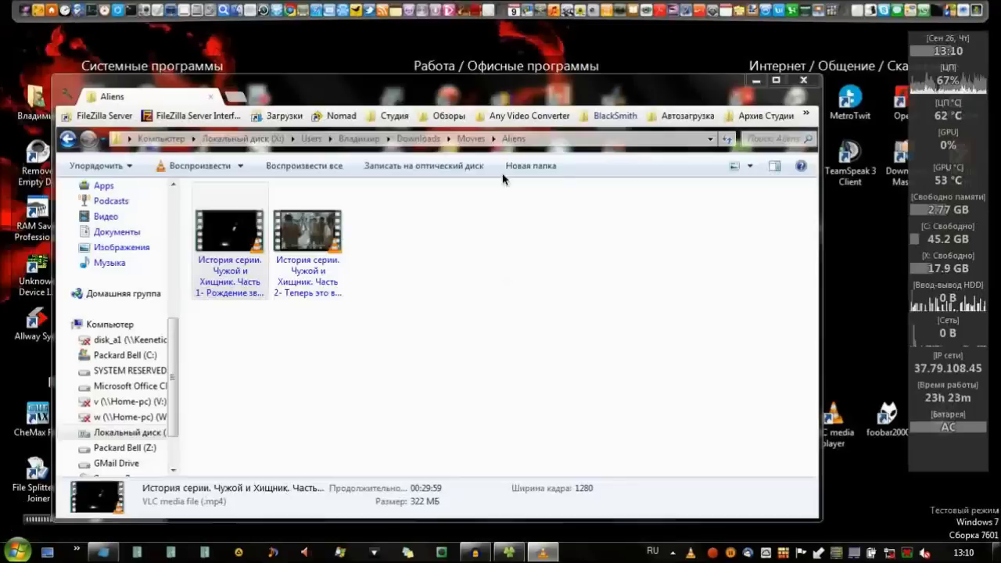
Permanently delete both video files in the Aliens folder, bypassing the Recycle Bin.
key(ctrl+a)
key(shift+Delete)
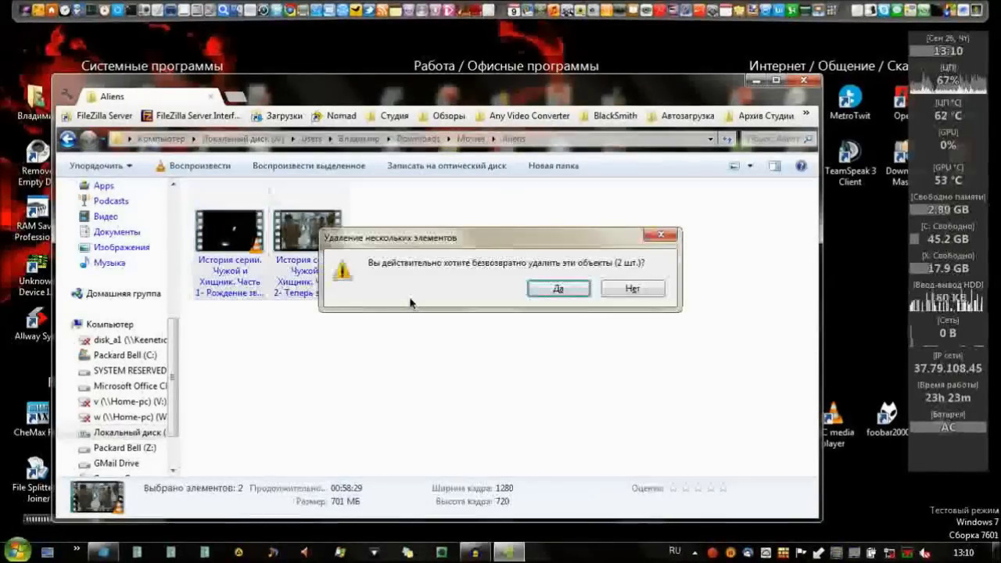
key(Return)
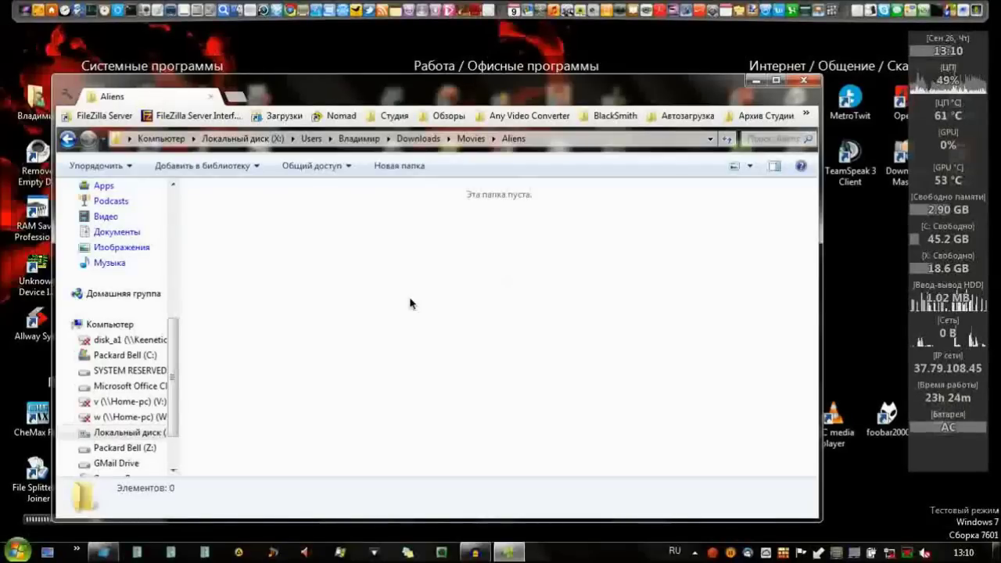
Minimize the folder window and launch Recuva by its name with the quick launcher.
click(753, 81)
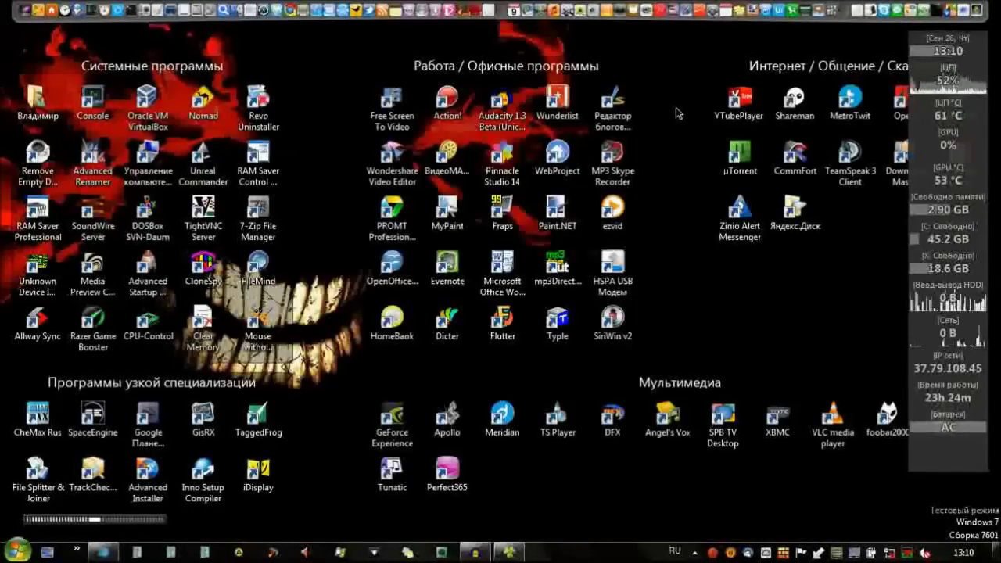
key(alt+space)
text(Recuva)
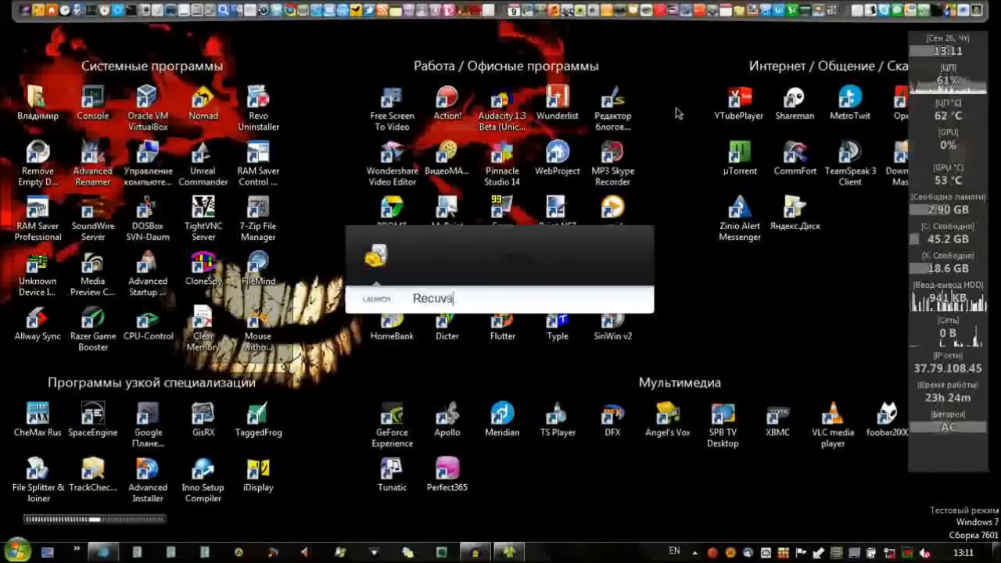
key(Return)
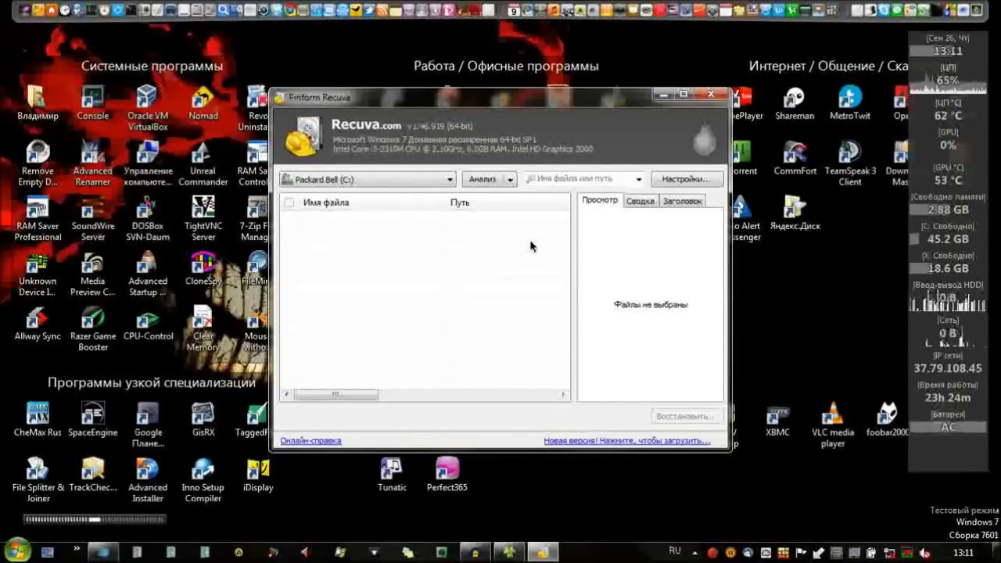
Start the recovery wizard from Recuva's settings and choose Видео as the type of files to recover.
click(677, 182)
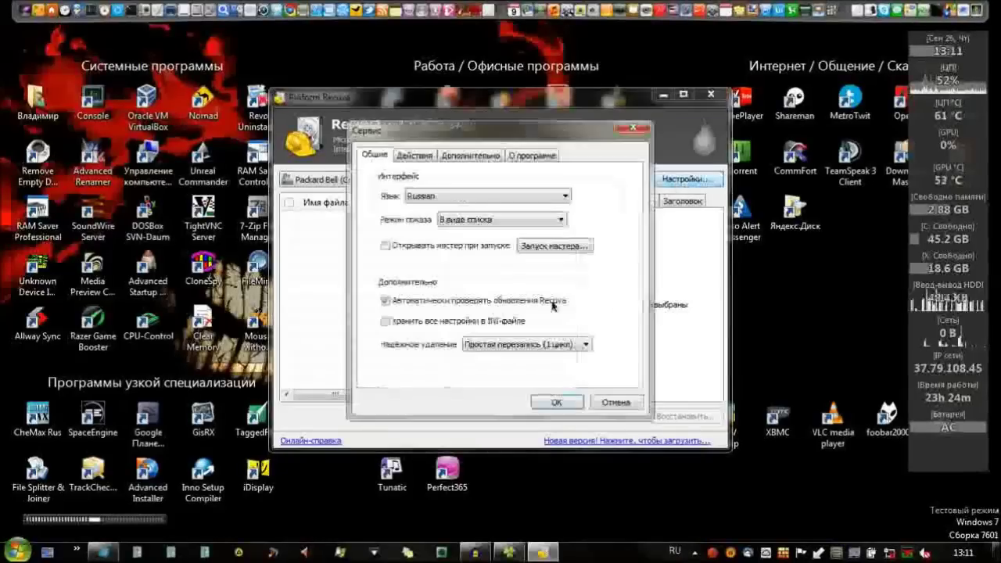
click(551, 247)
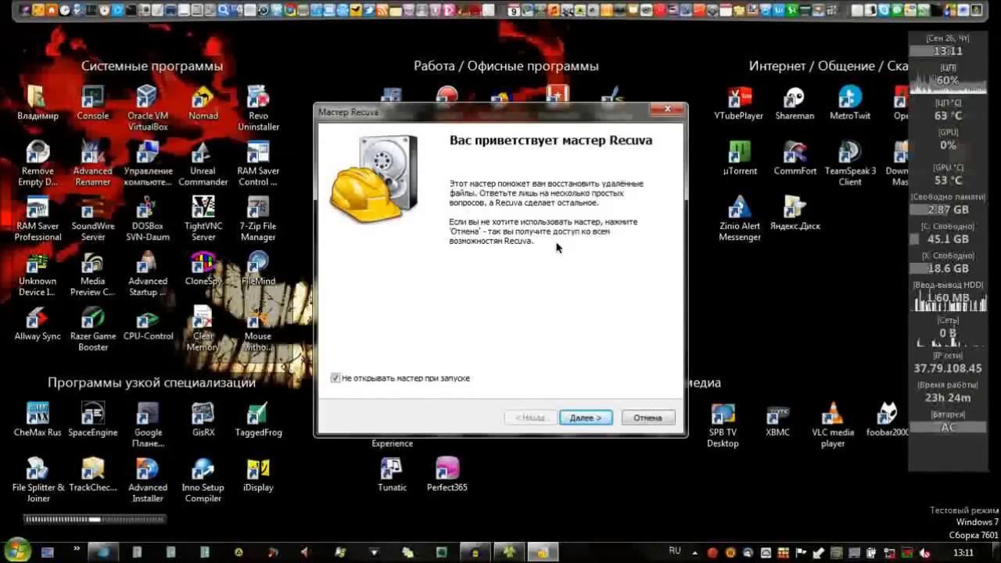
click(591, 419)
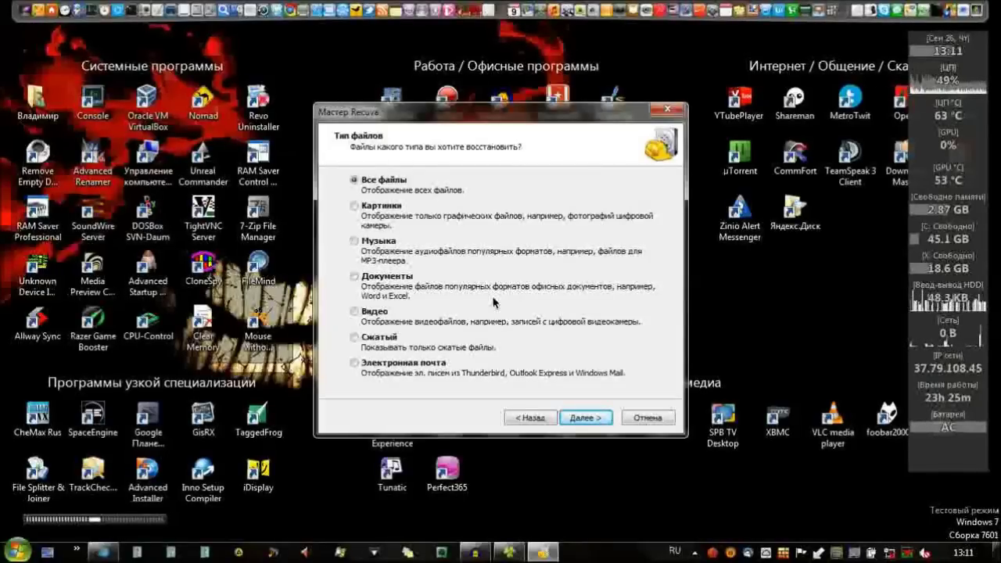
click(374, 315)
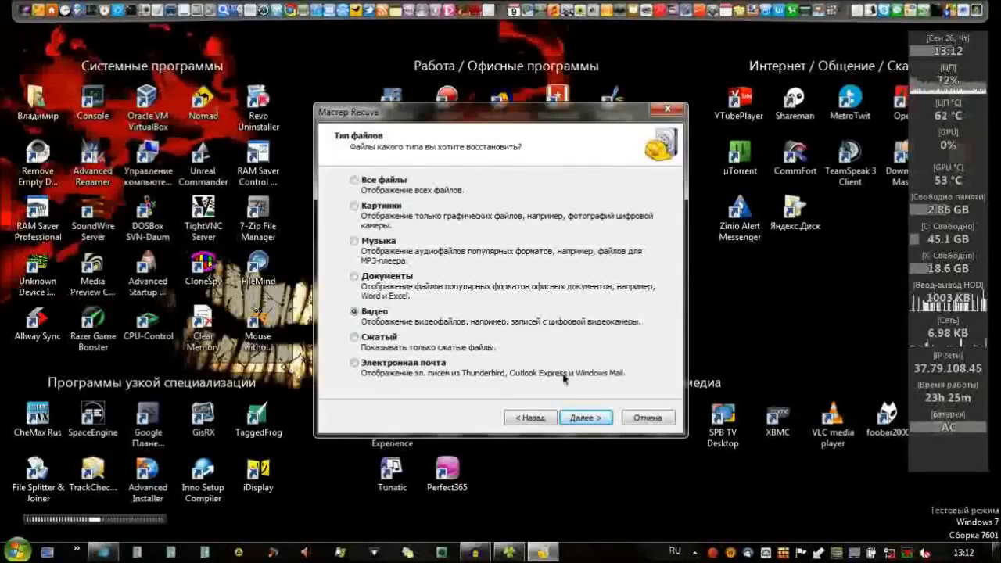
click(591, 422)
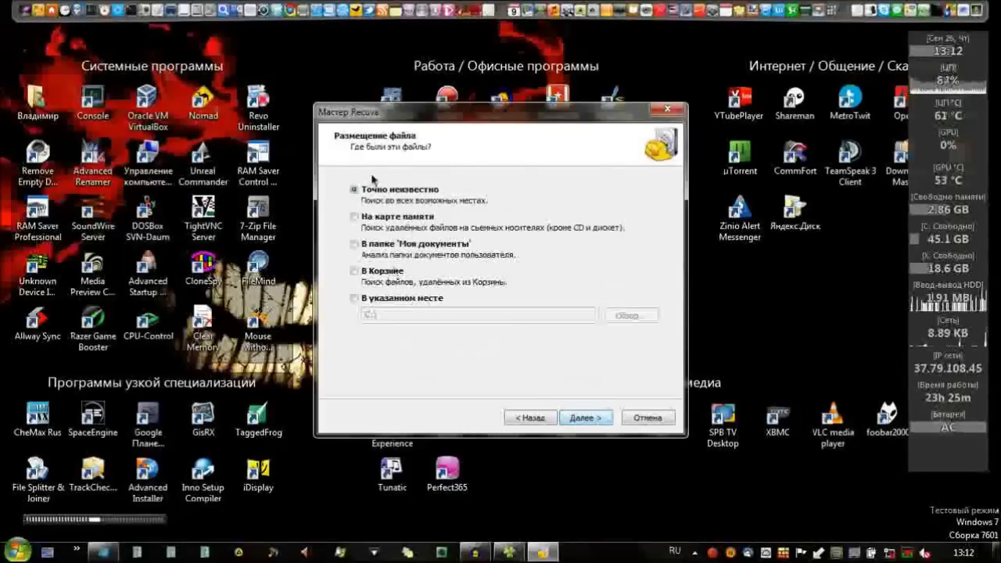
Set the search location to the Aliens folder under Downloads\Movies on drive X: and start the scan without deep analysis.
click(359, 299)
click(631, 315)
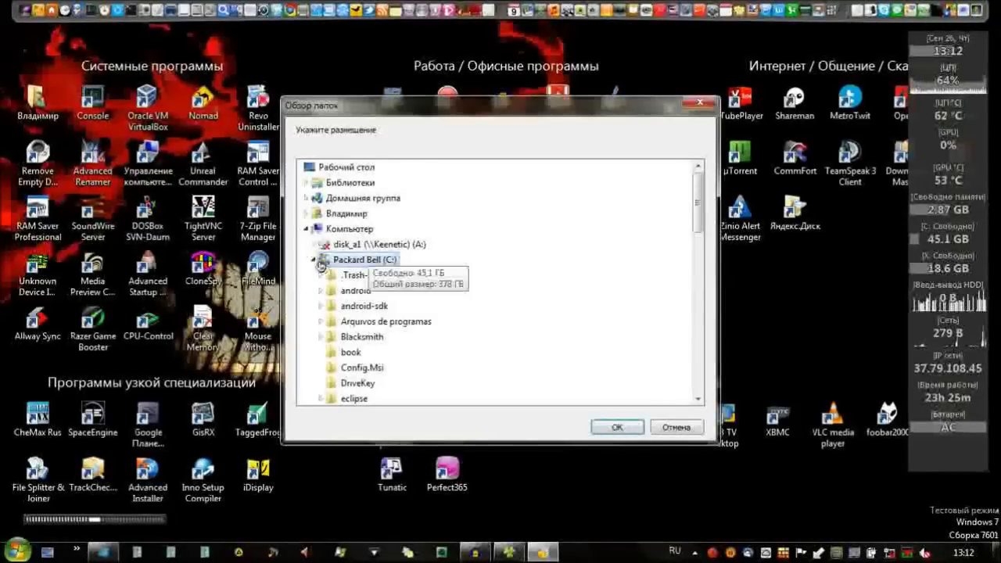
double_click(368, 259)
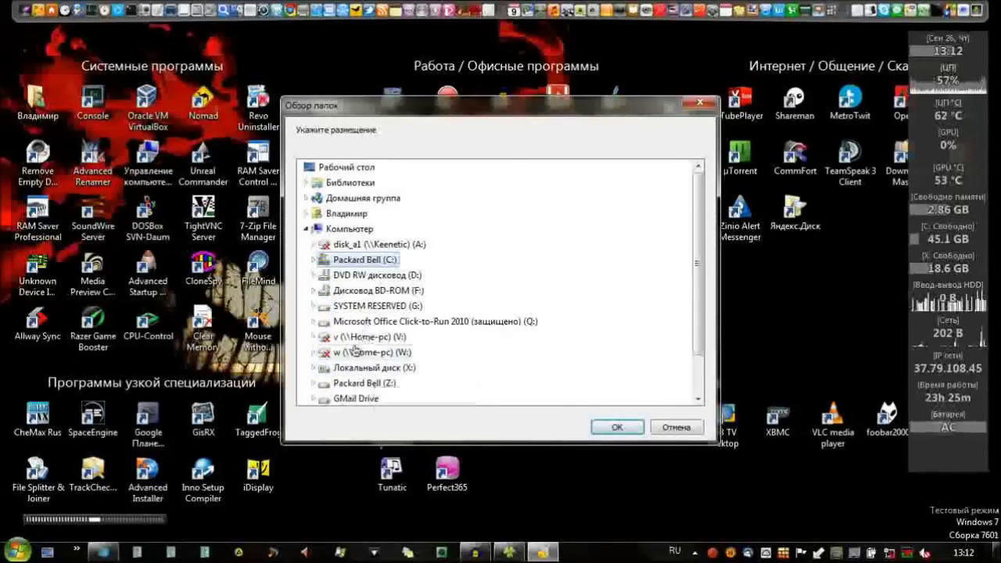
scroll(364, 327, down, 1)
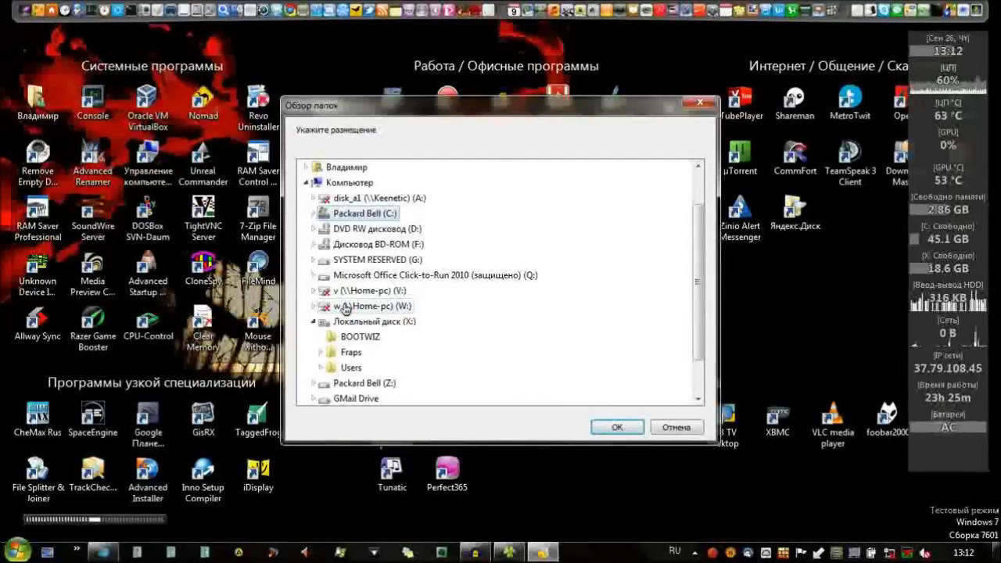
scroll(340, 312, down, 1)
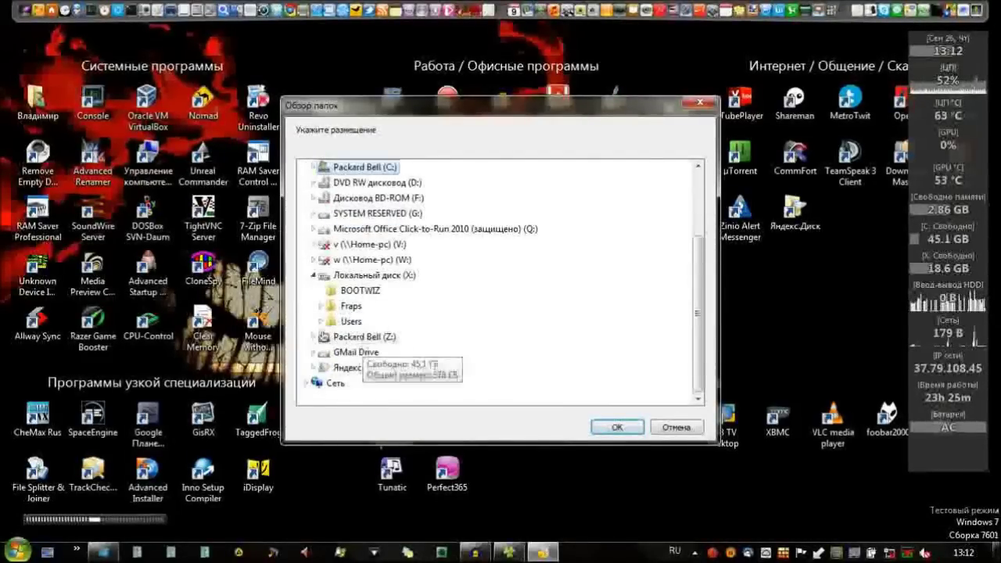
click(322, 321)
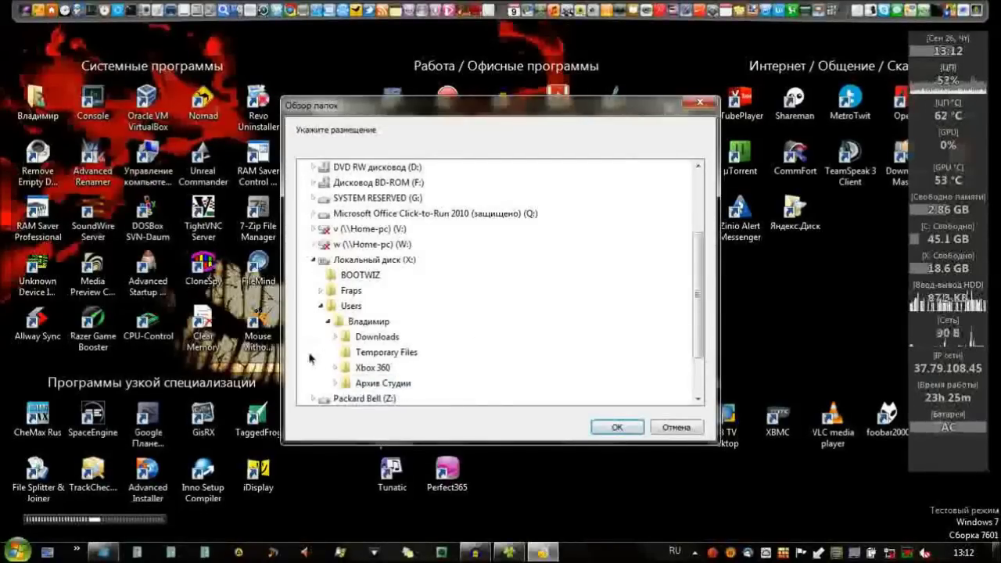
click(335, 337)
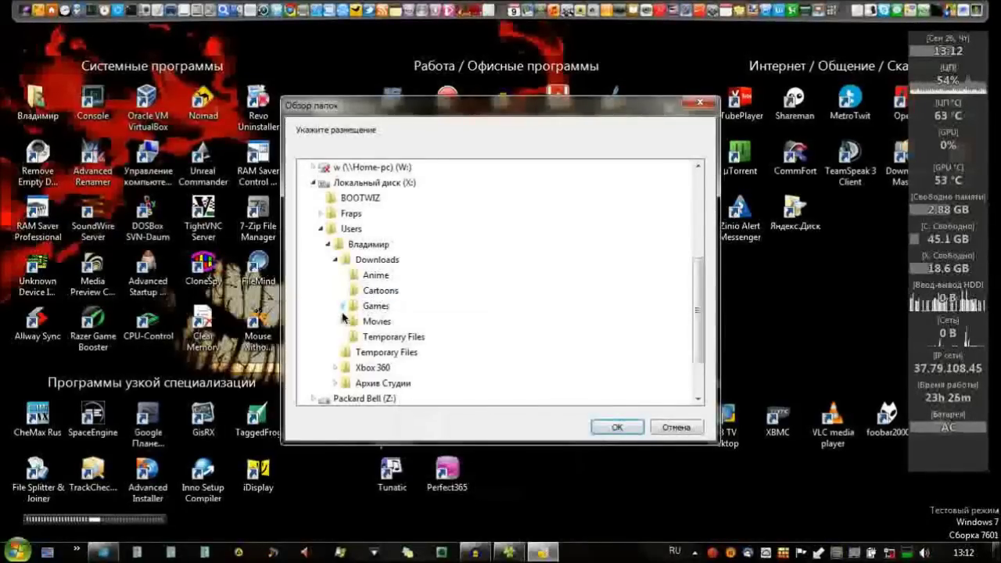
click(343, 321)
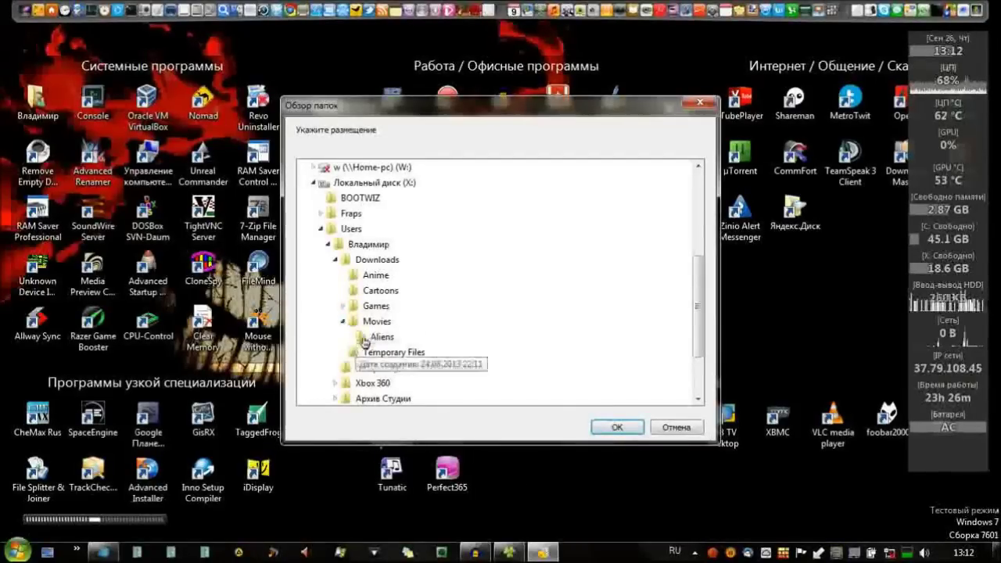
click(368, 338)
click(622, 427)
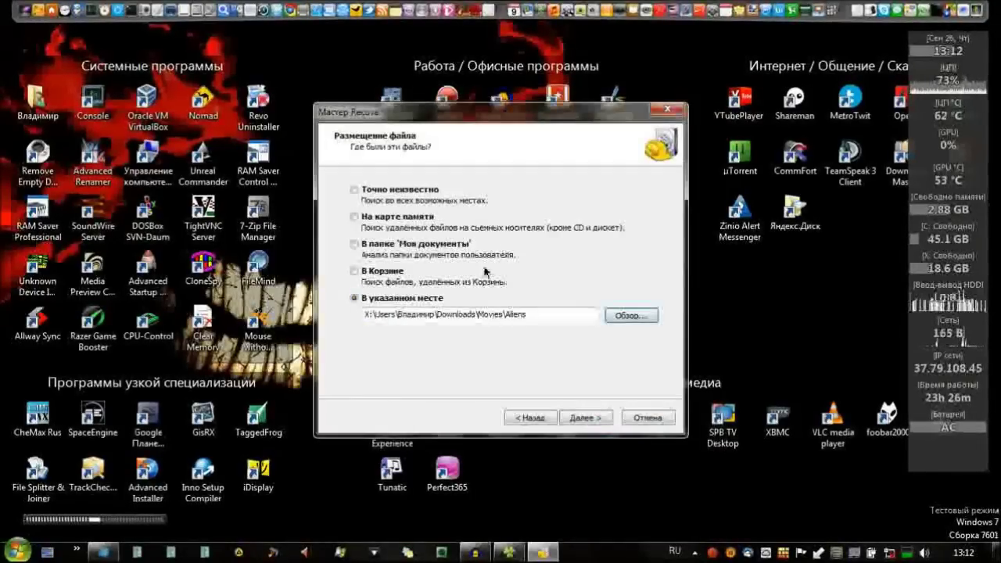
click(585, 417)
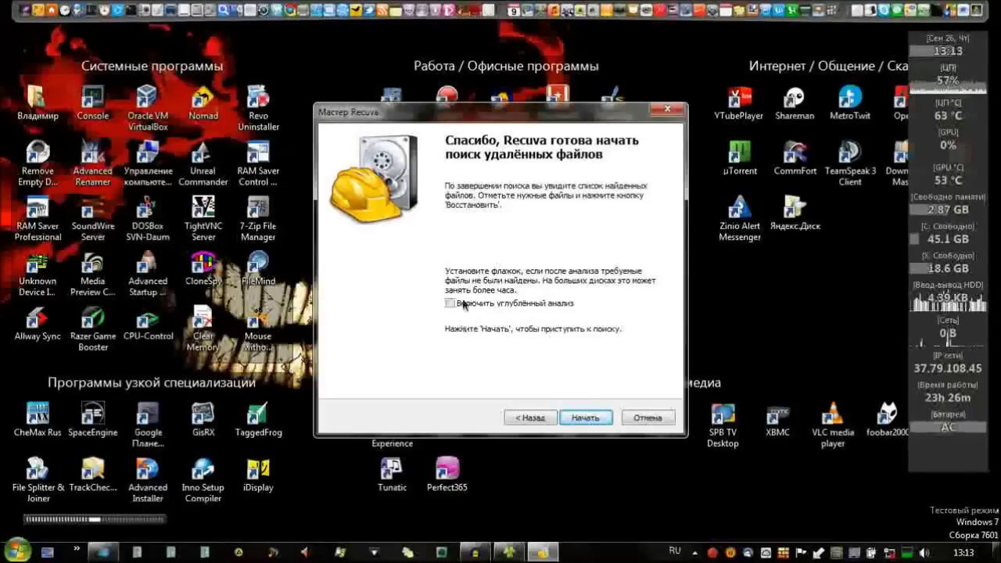
click(585, 417)
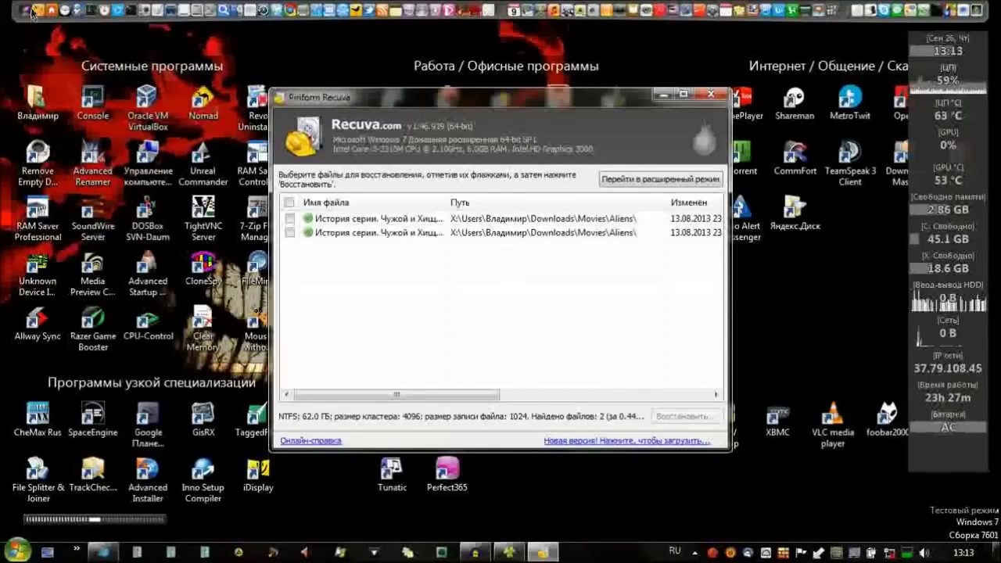
Look through the subfolders of the FileZilla Server folder on drive C:, close its tab and minimize the file manager.
click(37, 42)
key(super+e)
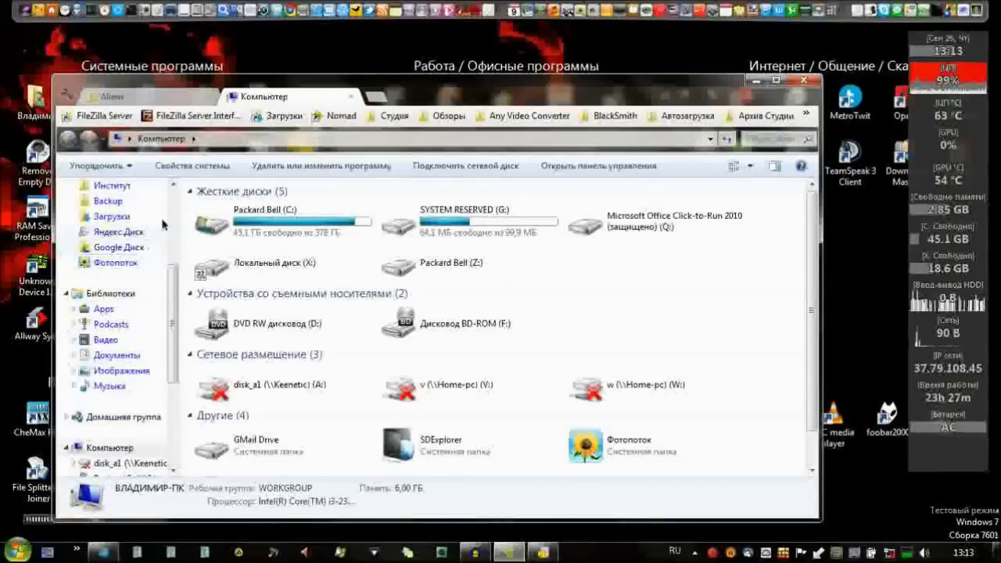
click(97, 115)
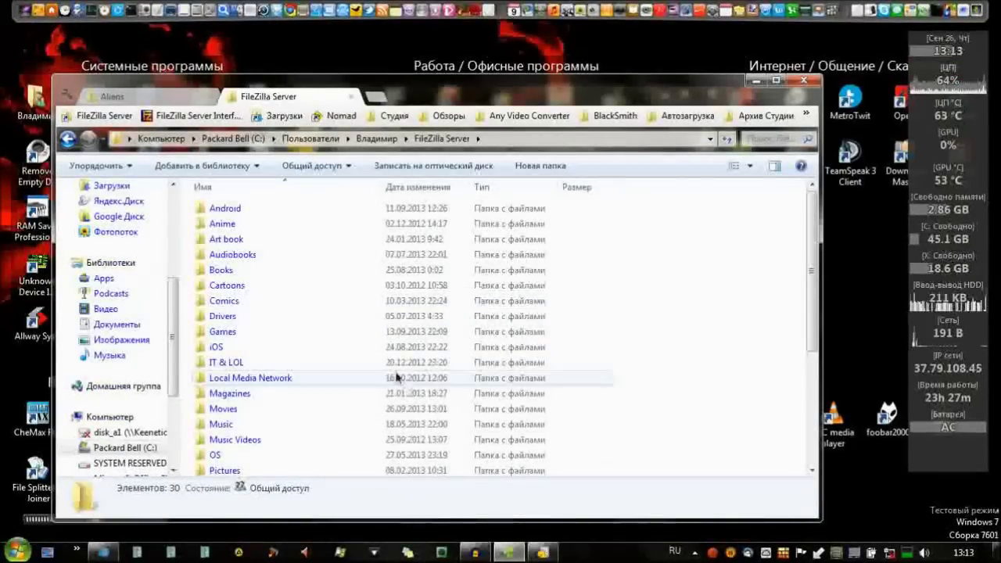
scroll(516, 270, down, 4)
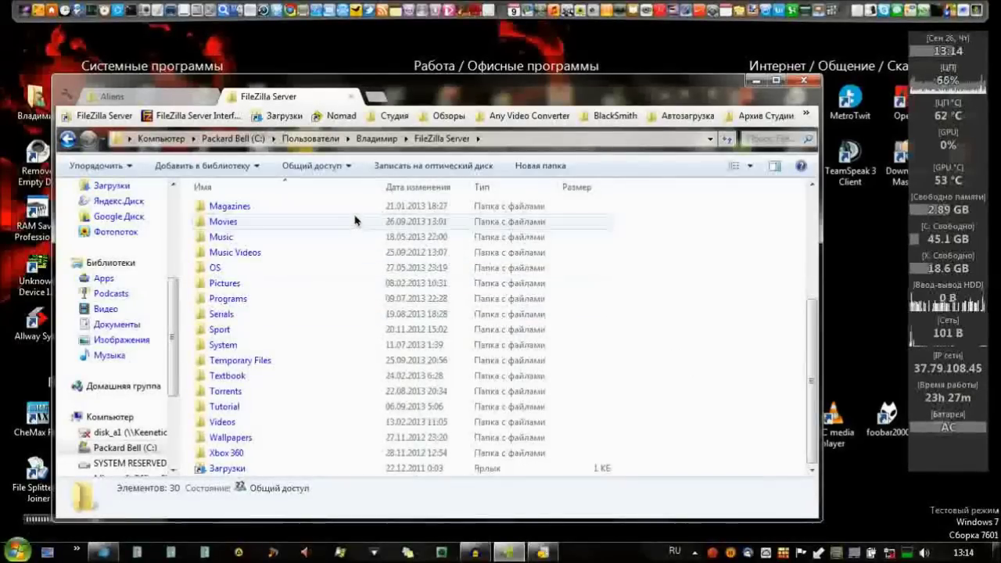
mouse_move(235, 225)
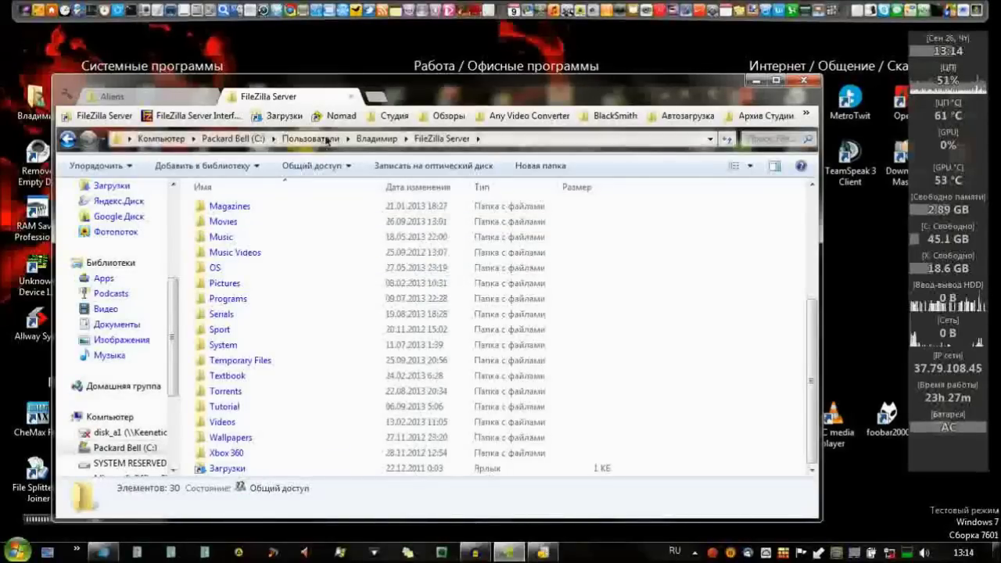
click(351, 97)
click(760, 82)
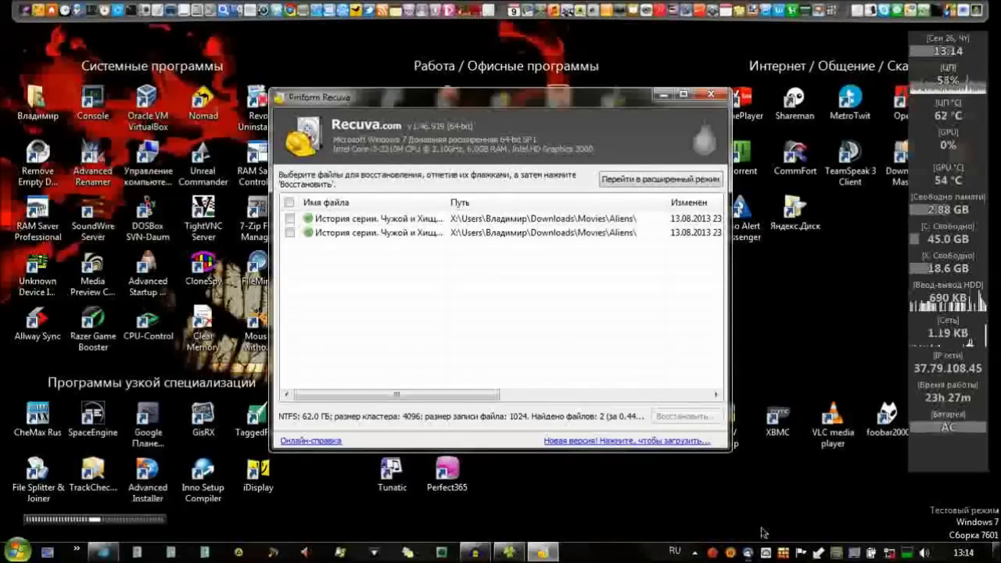
Check the contents of the Aliens folder on drive X: and view its size in the folder properties from Movies.
click(509, 552)
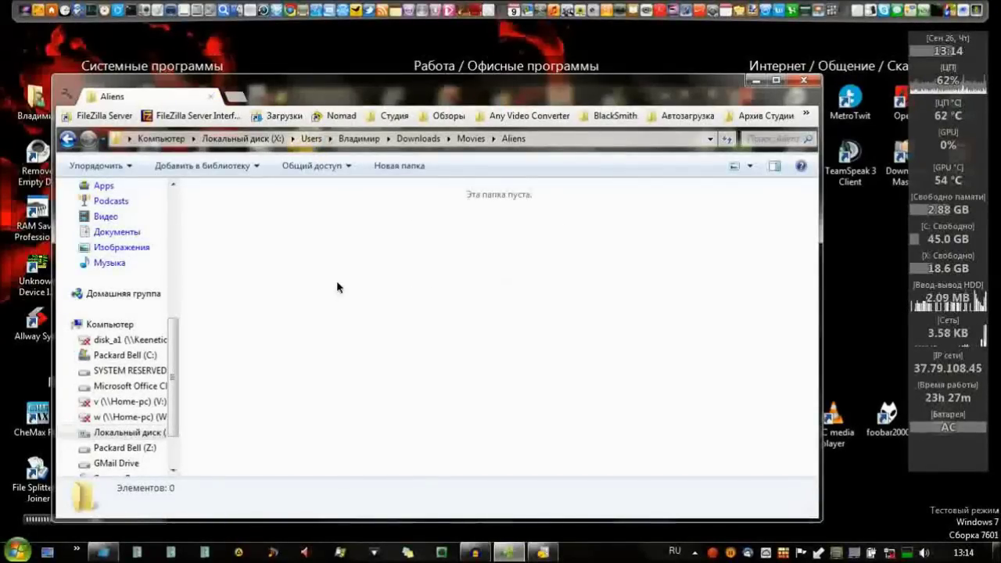
right_click(297, 266)
click(327, 321)
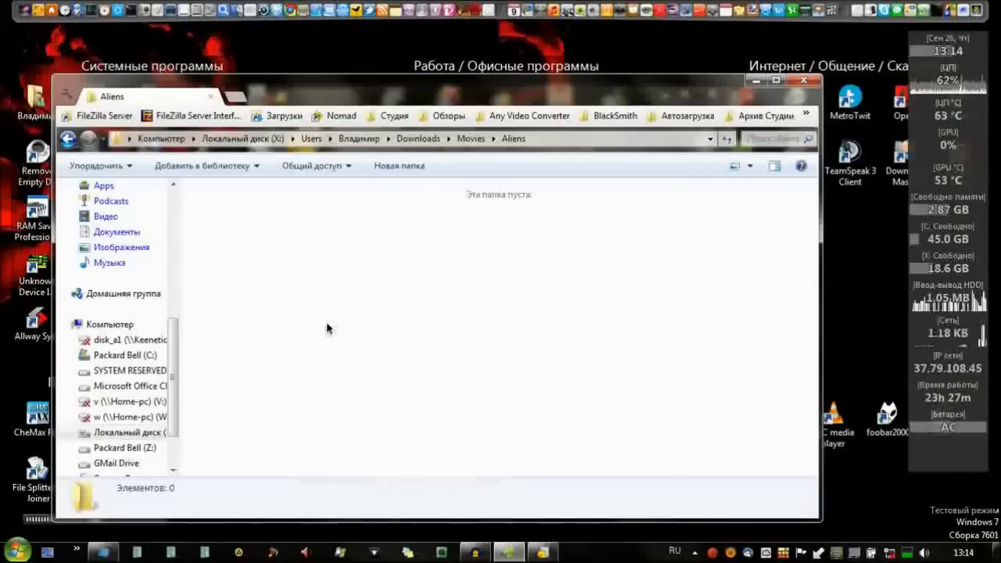
click(469, 138)
right_click(228, 218)
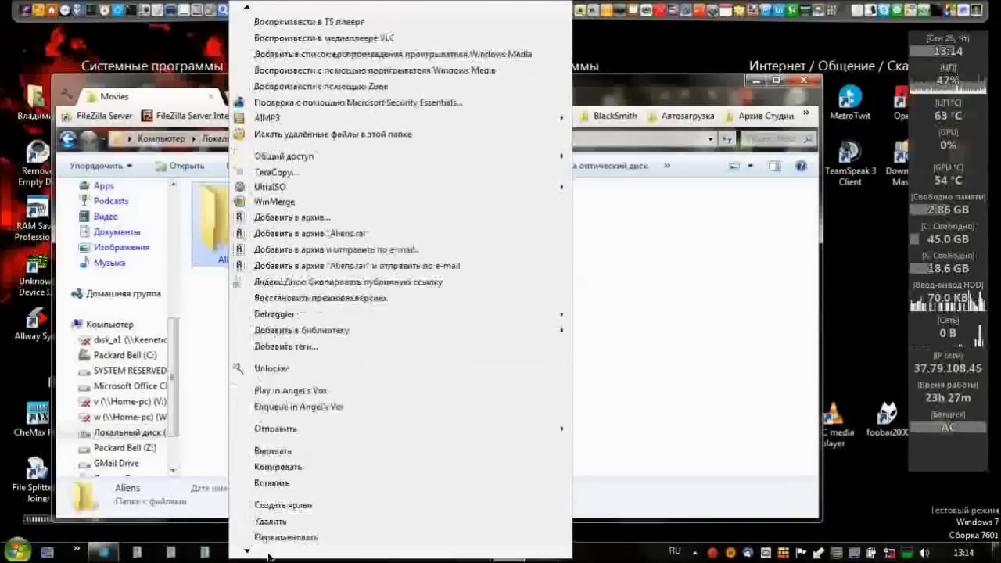
click(275, 534)
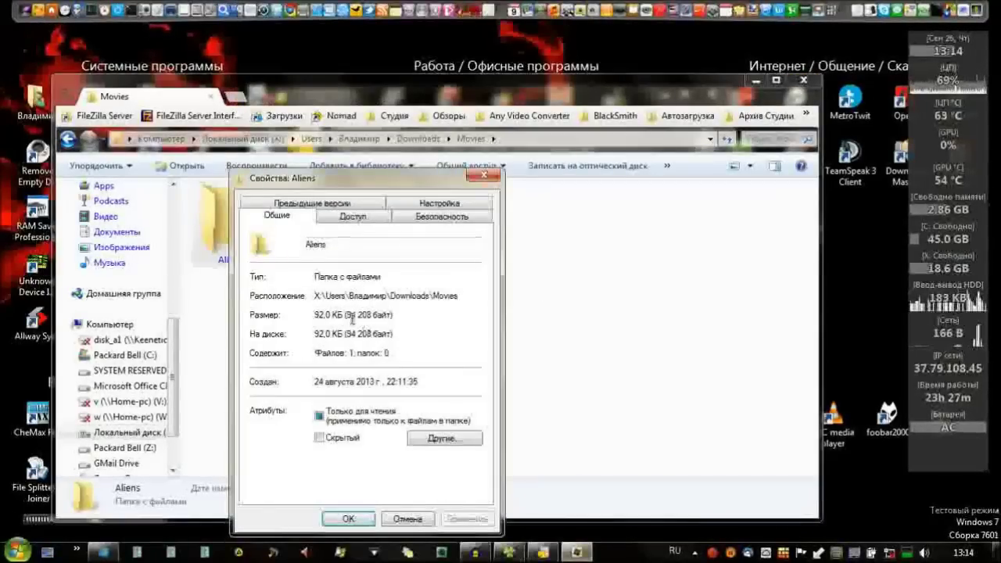
drag(313, 314, 399, 311)
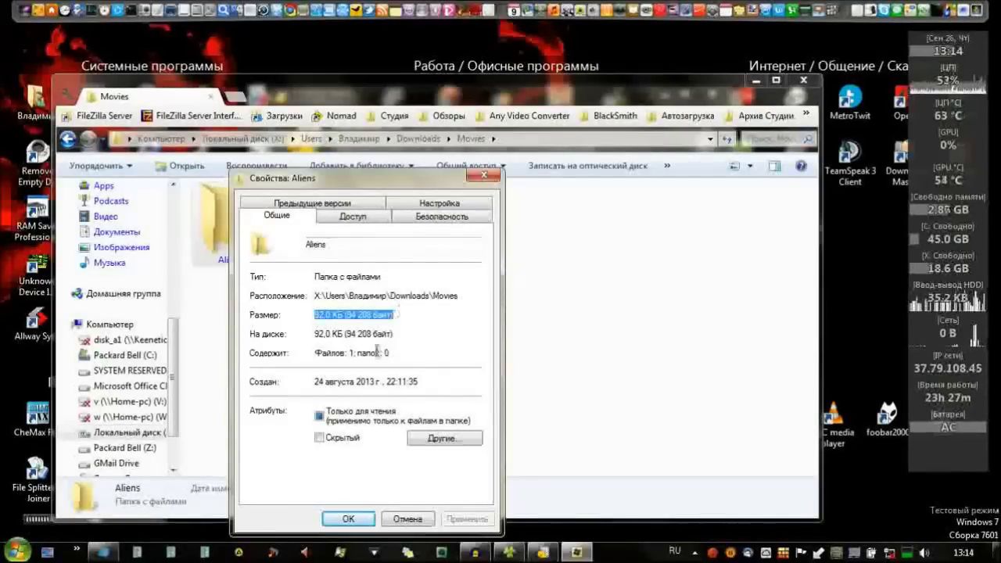
click(484, 175)
Reopen the Aliens folder, refresh its contents and close the file manager window.
double_click(243, 218)
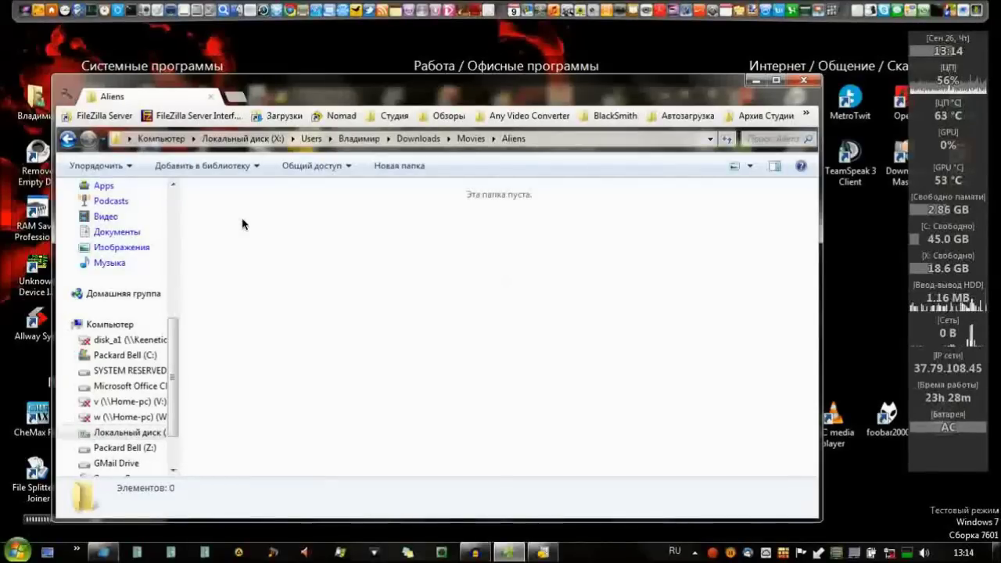
right_click(431, 234)
click(287, 281)
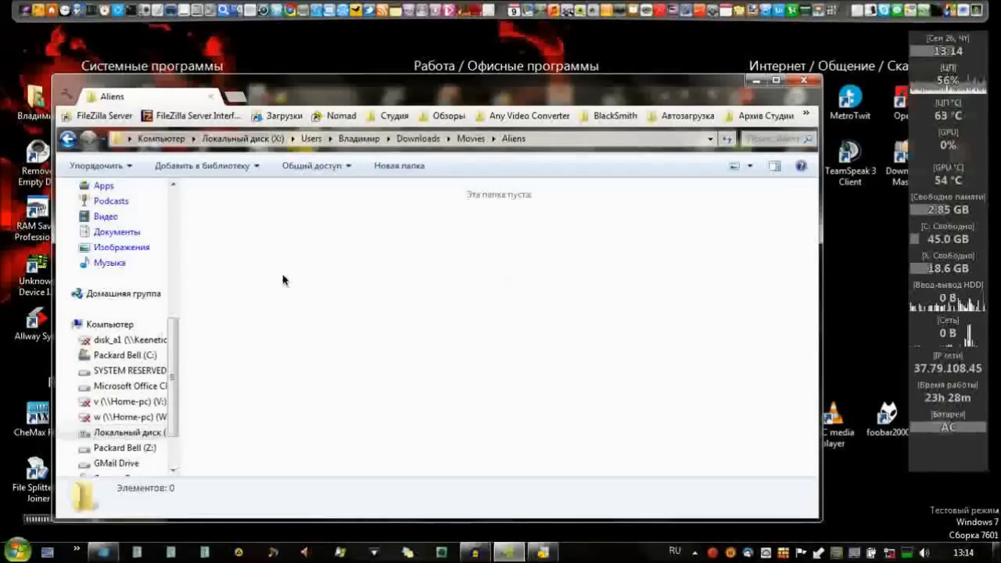
click(795, 81)
Examine the path, size, condition and note columns of the two videos found by Recuva.
drag(451, 396, 451, 358)
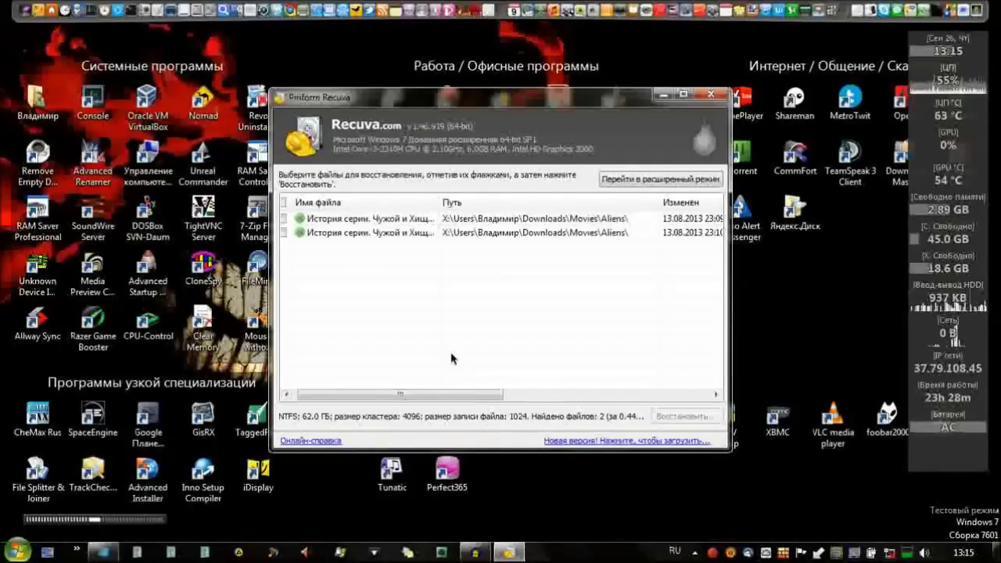
drag(399, 394, 606, 394)
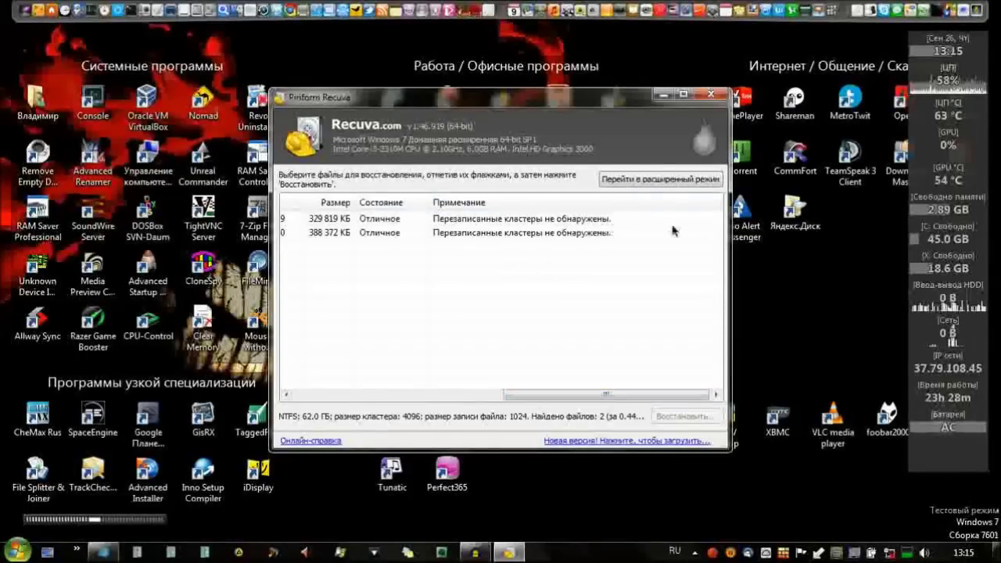
drag(604, 394, 312, 394)
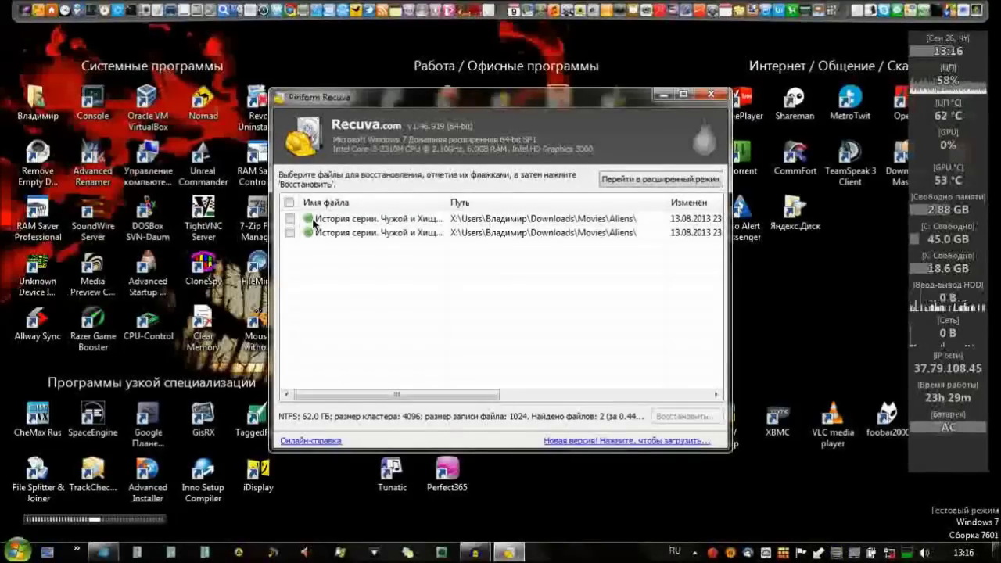
drag(467, 394, 587, 394)
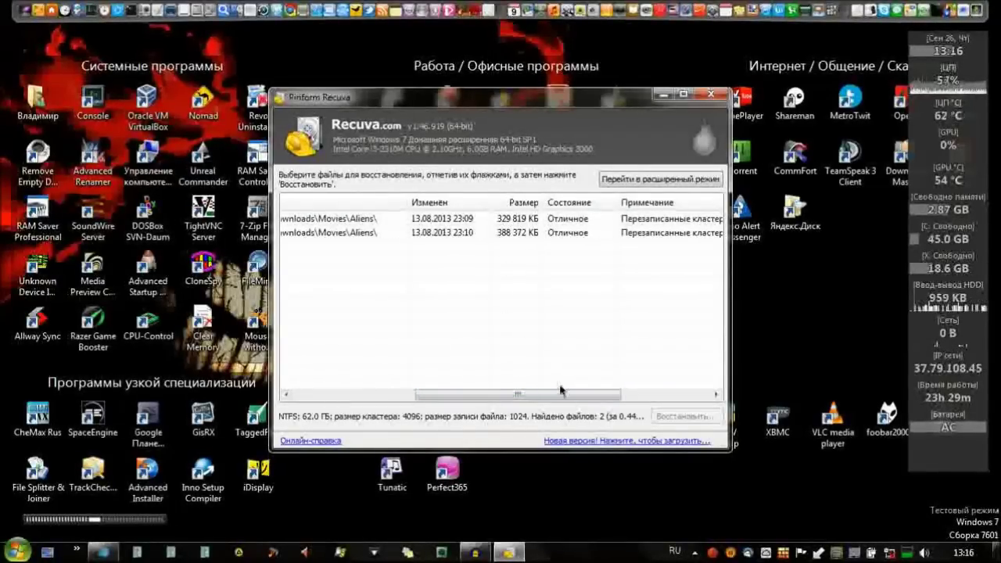
drag(492, 394, 380, 400)
Recover both found video files to Рабочий стол, dismiss the completion report and close Recuva.
click(289, 202)
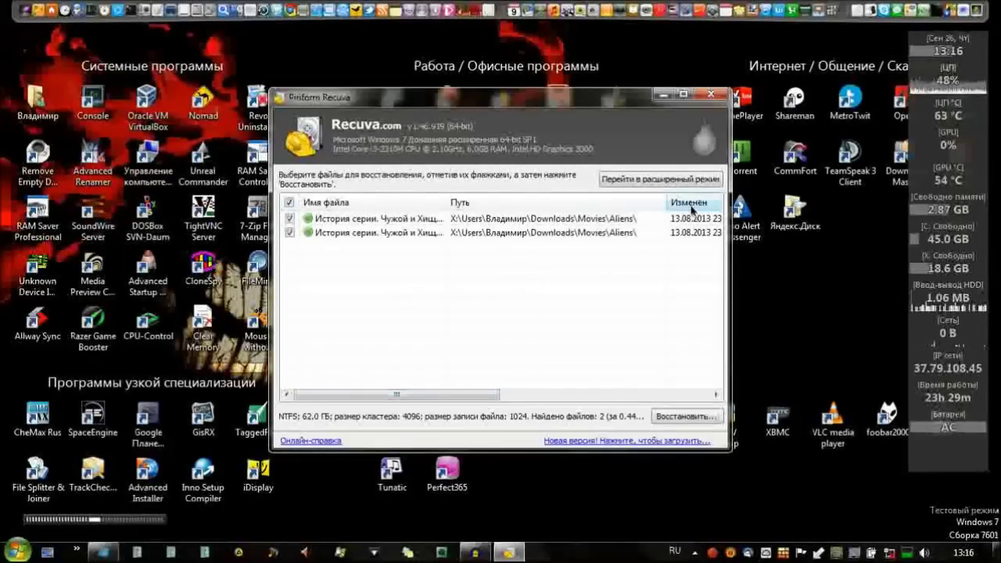
click(696, 417)
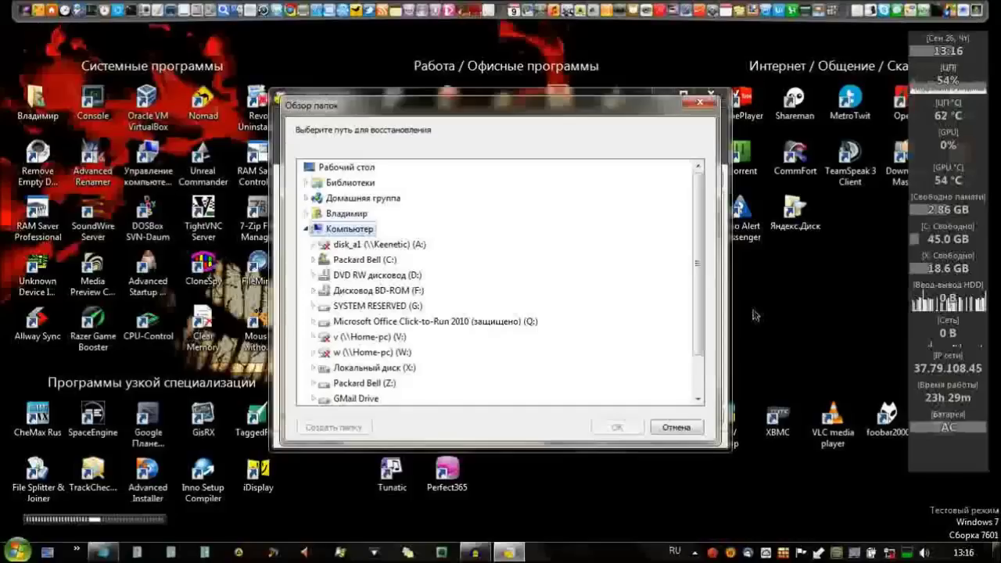
scroll(698, 297, down, 1)
scroll(704, 328, up, 1)
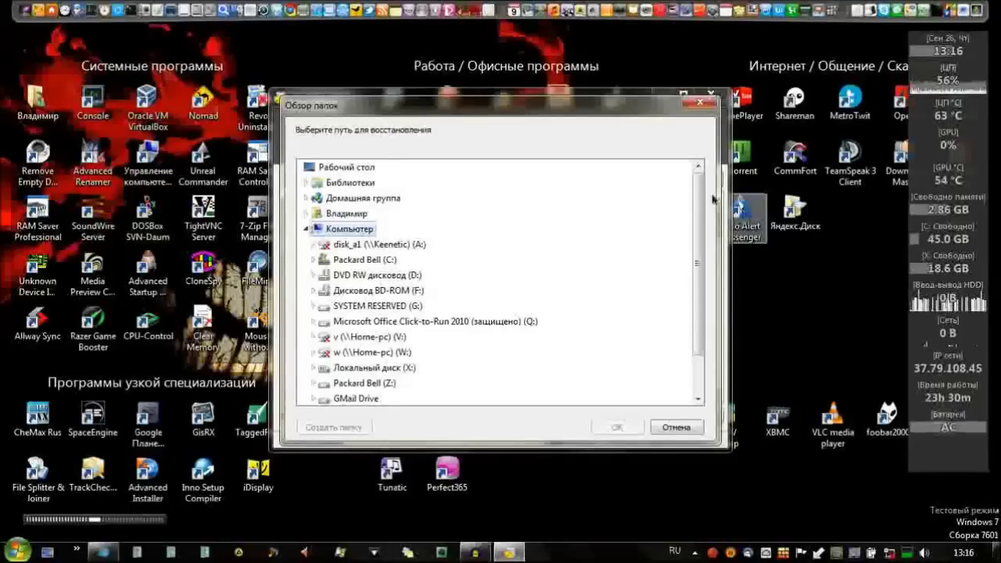
click(344, 167)
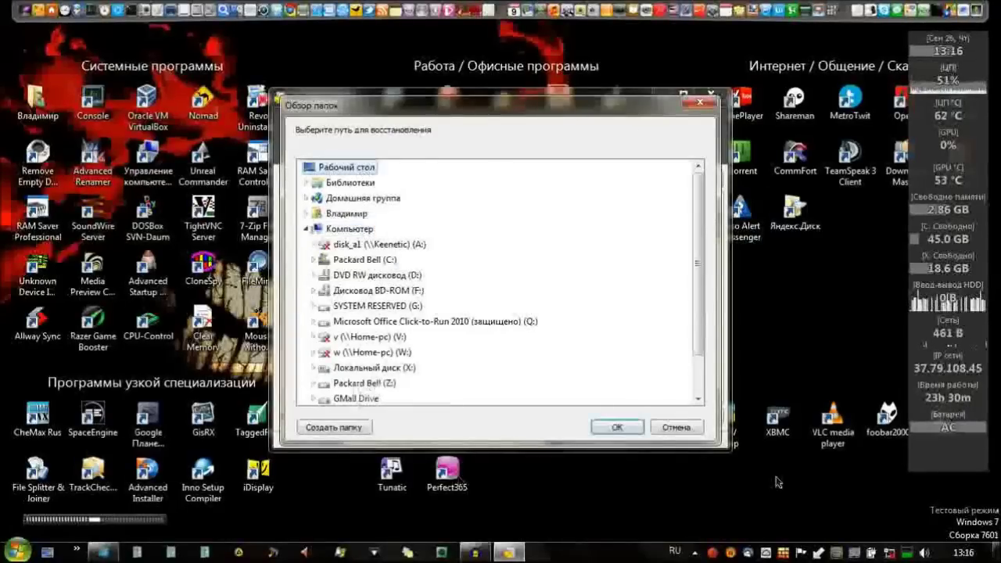
click(630, 429)
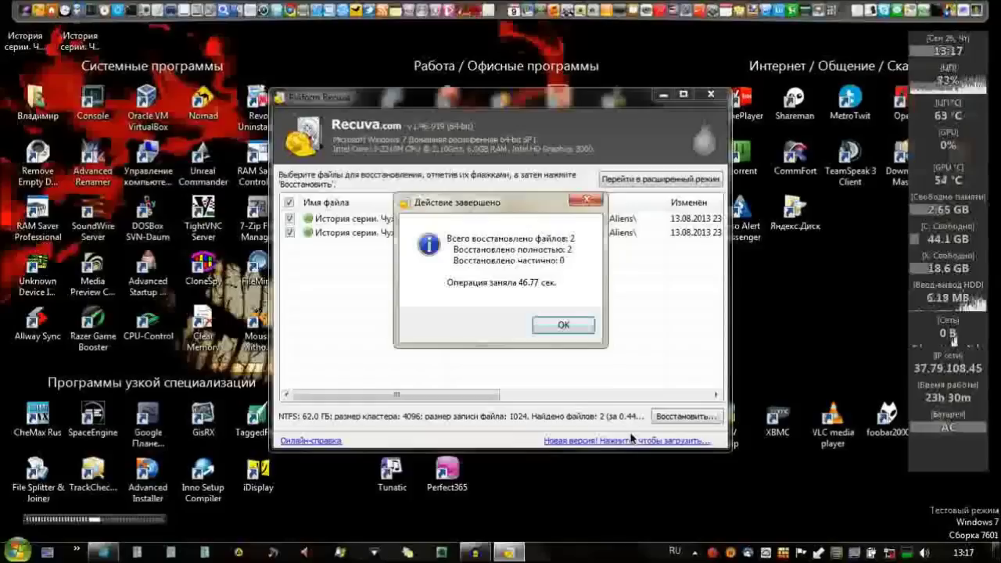
click(559, 324)
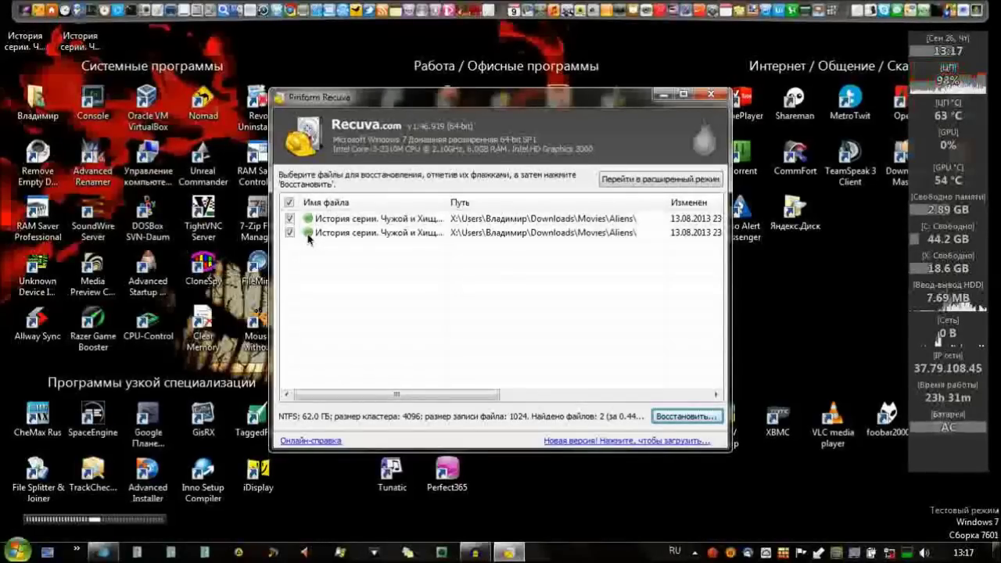
click(710, 95)
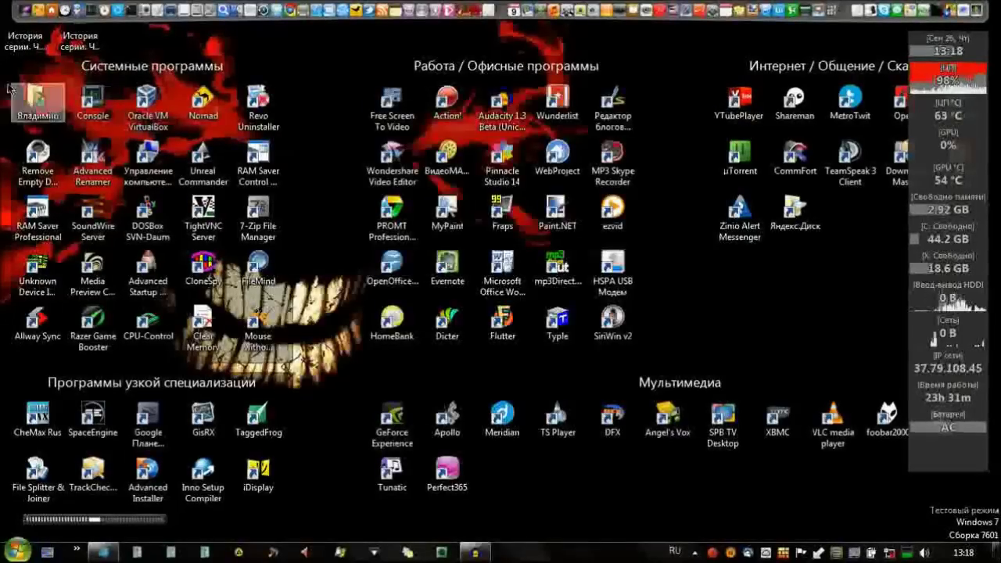
Play the recovered Часть 1 video from the desktop, check several points along its timeline and close the player.
double_click(12, 41)
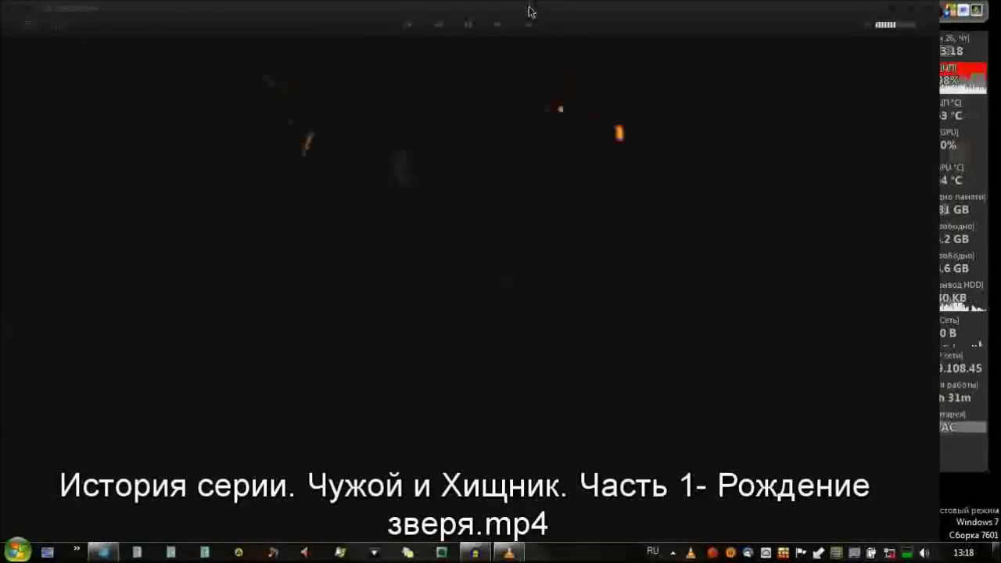
click(274, 518)
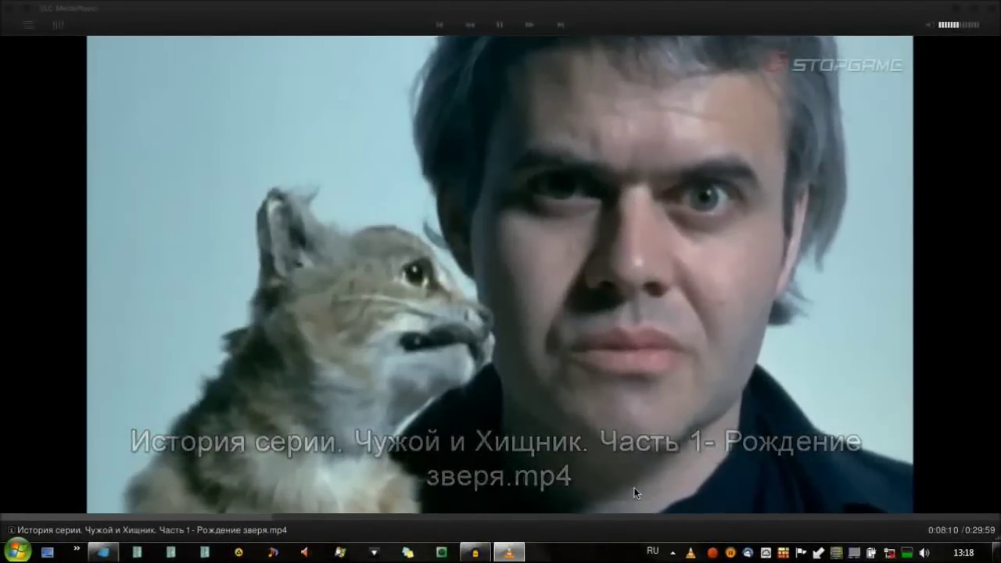
click(603, 518)
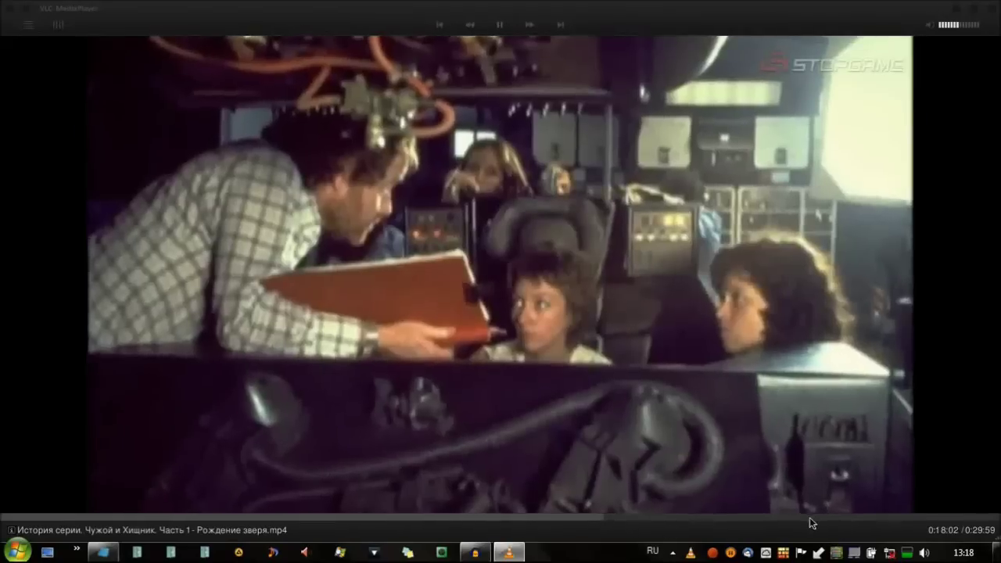
click(810, 518)
click(963, 518)
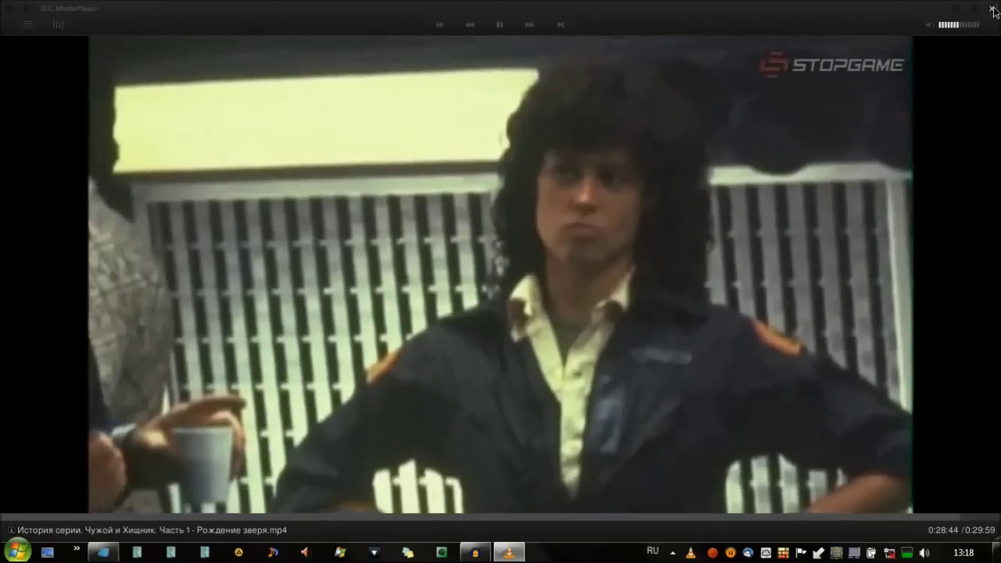
click(993, 10)
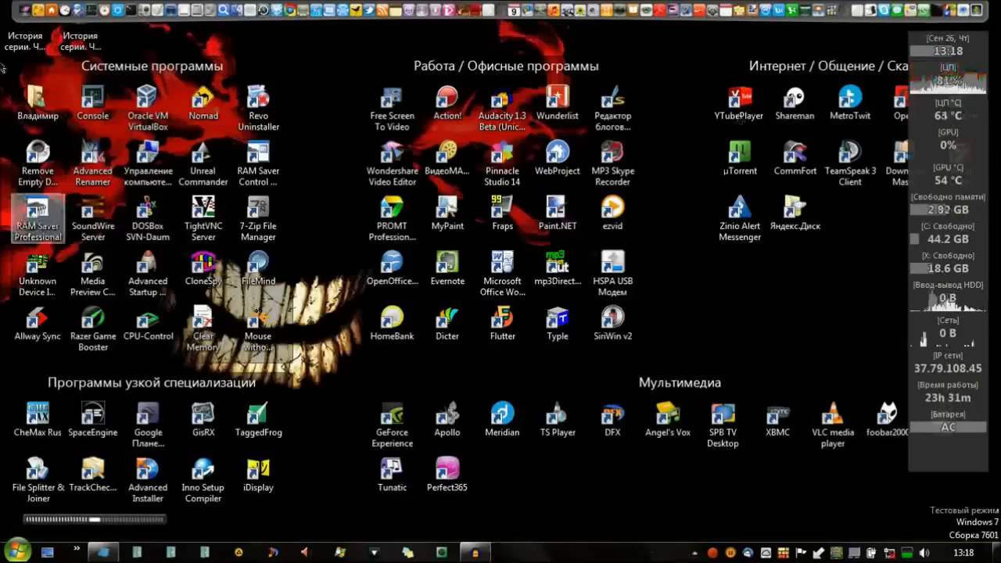
Play the recovered Часть 2 video from the desktop, check three points along its timeline and close the player.
key(Return)
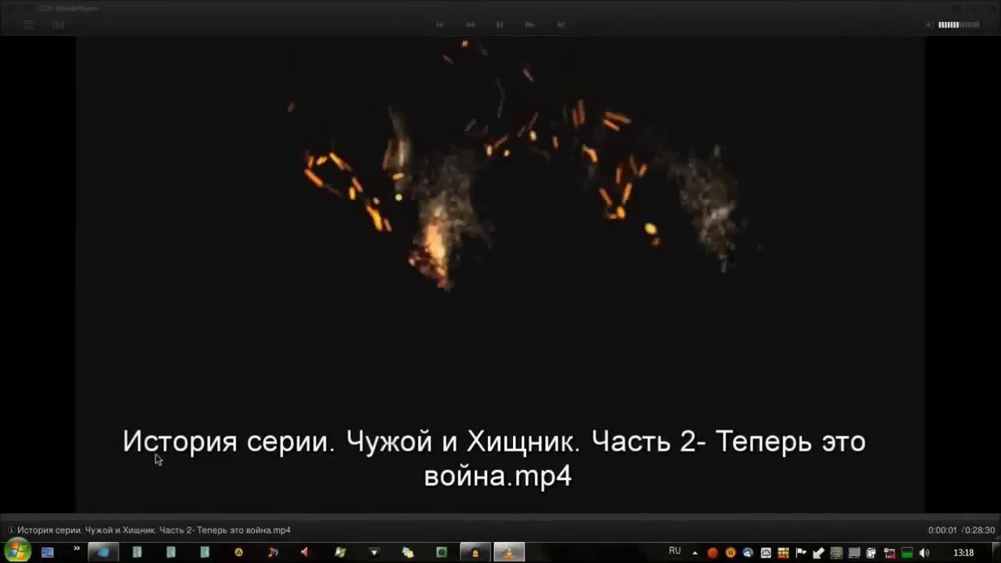
click(151, 517)
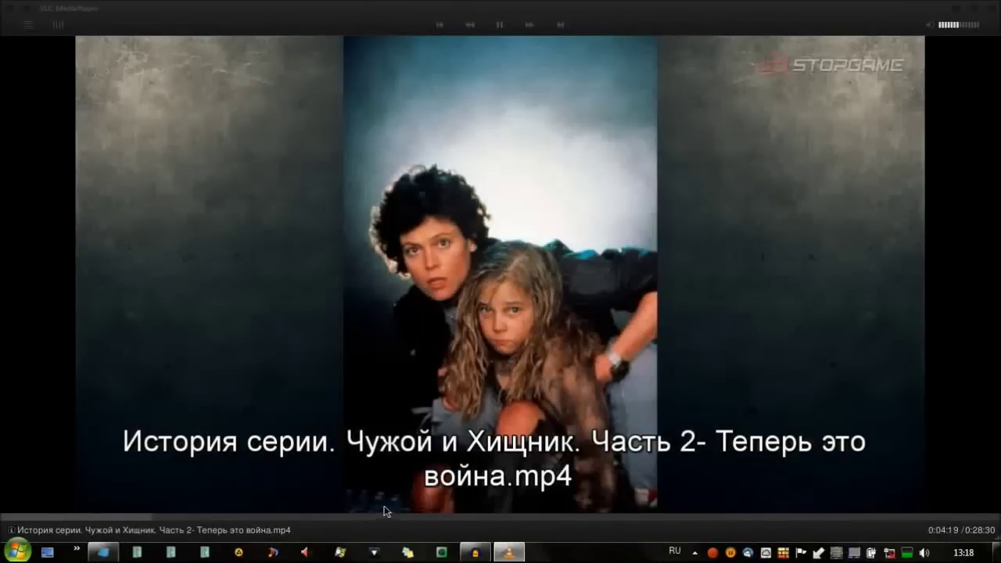
click(370, 517)
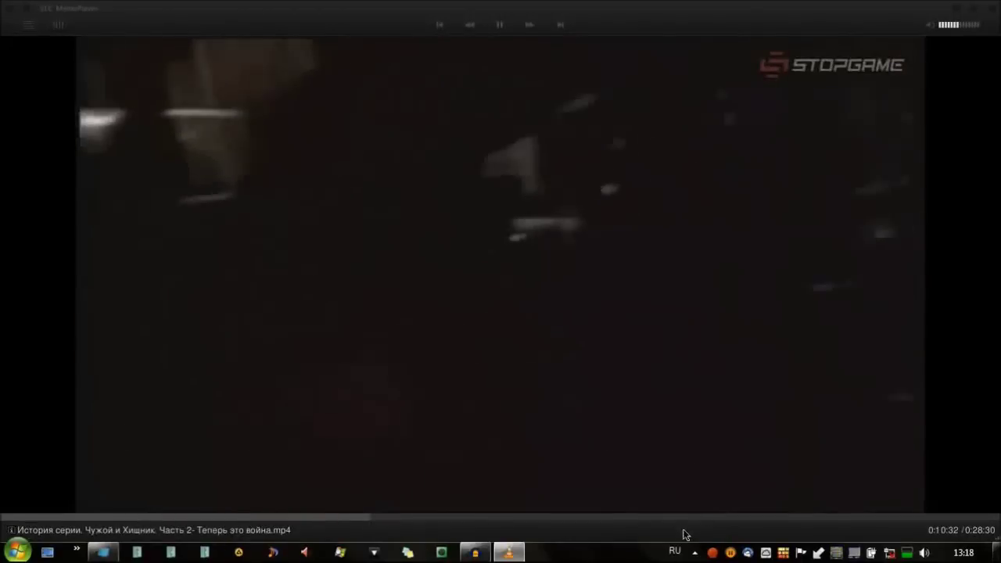
click(669, 518)
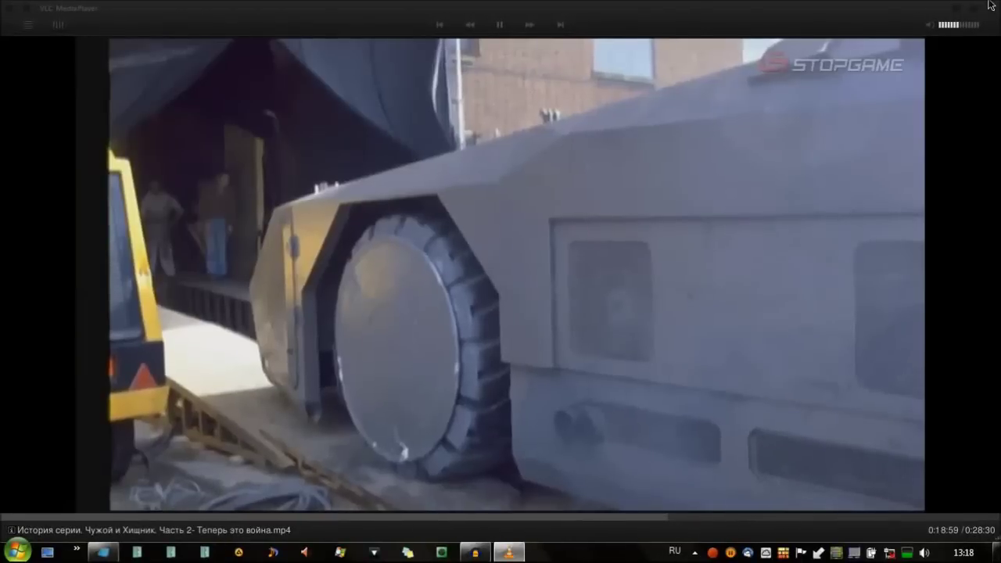
key(alt+F4)
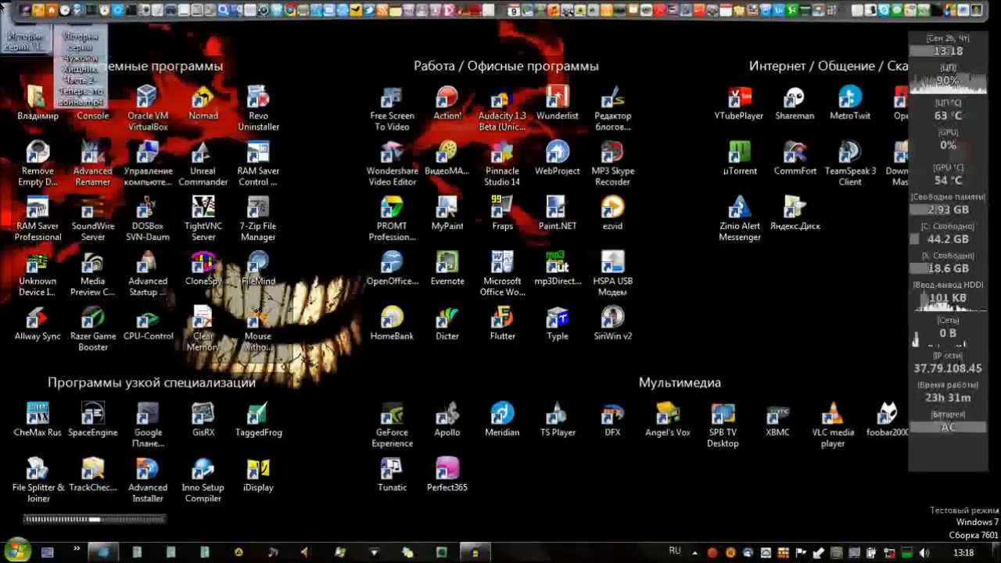
Permanently delete both recovered video files from the desktop, bypassing the Recycle Bin.
key(shift+Delete)
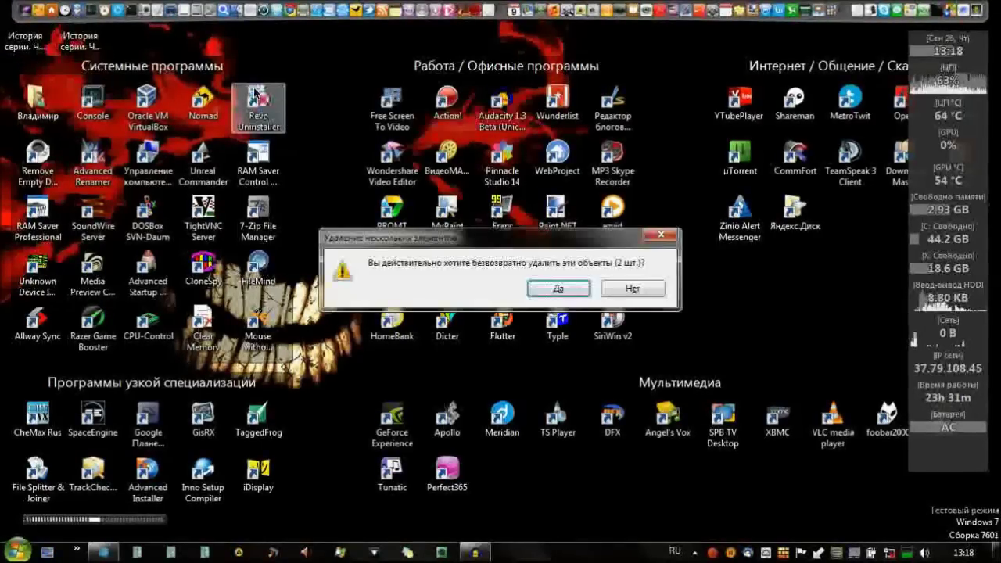
key(Return)
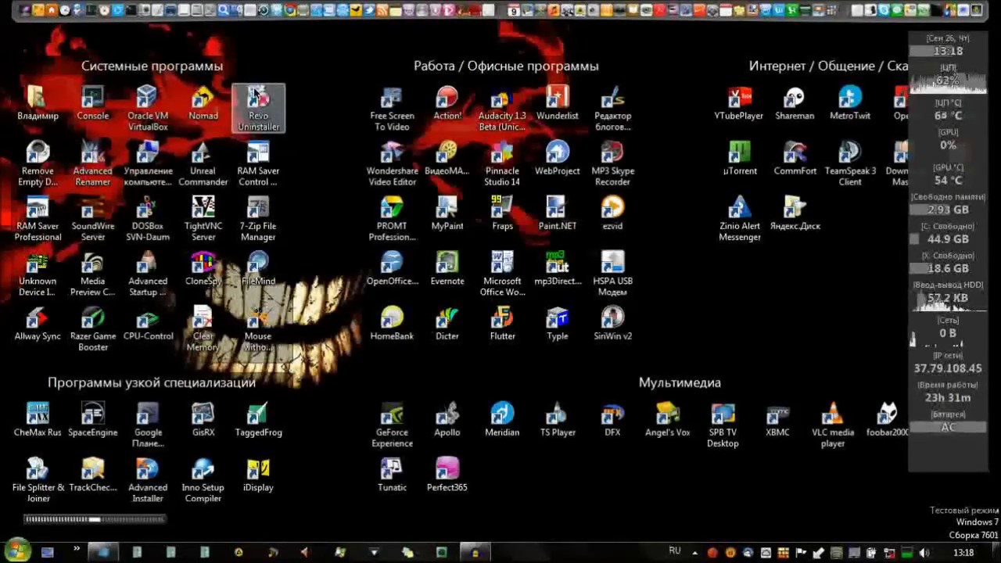